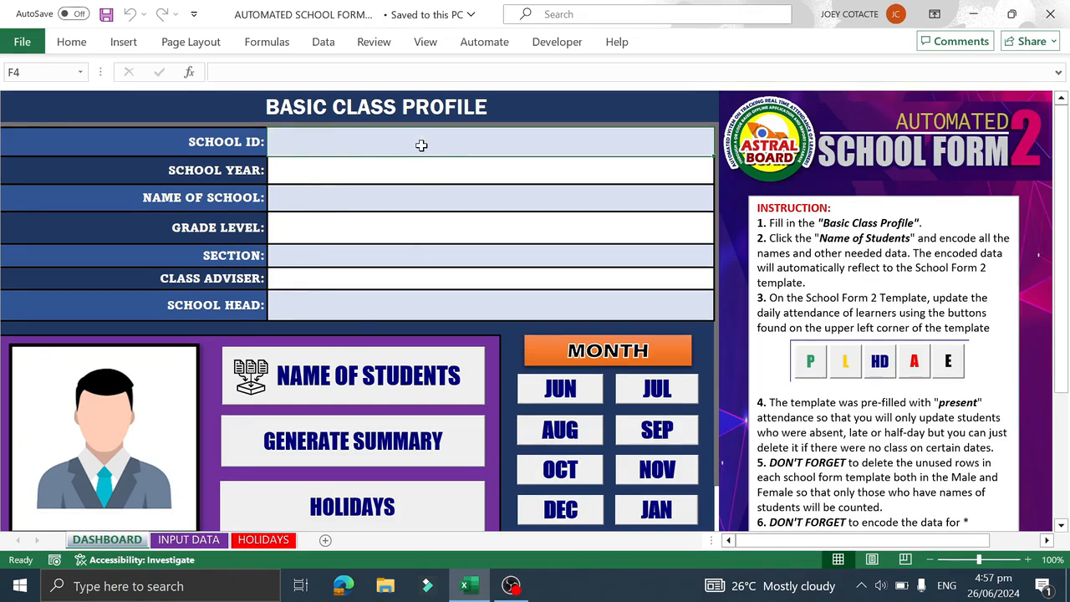
Step: Fill in the class profile's school ID, school year 2024-2025 and school name Sample Integrated School
{"action": "type", "text": "303033"}
{"action": "key", "text": "Return"}
{"action": "type", "text": "2023"}
{"action": "key", "text": "BackSpace"}
{"action": "type", "text": "4-2025"}
{"action": "key", "text": "Return"}
{"action": "type", "text": "Sample Integrated School"}
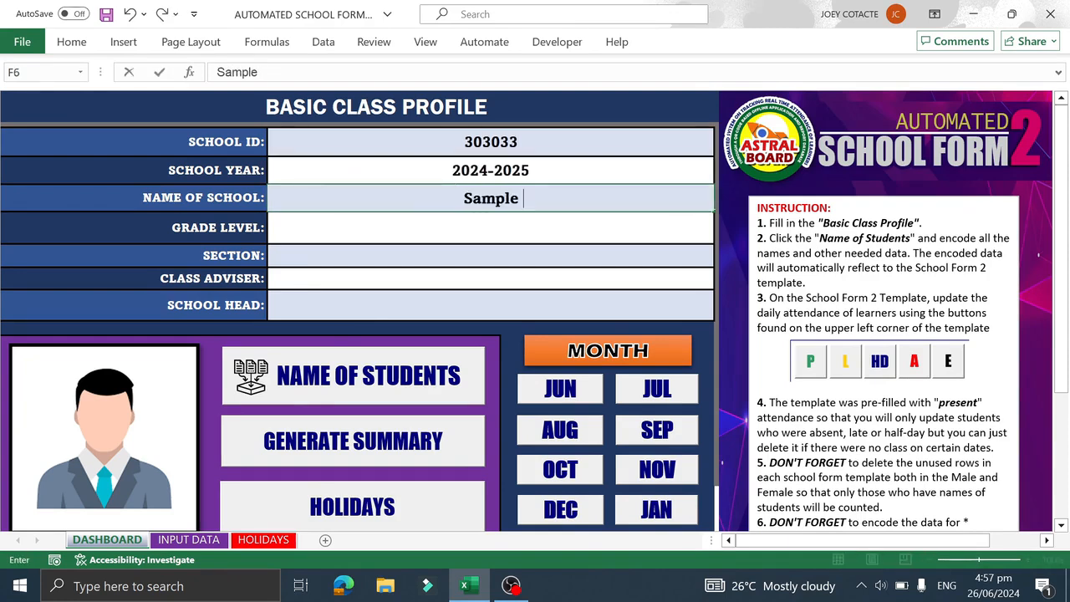
{"action": "key", "text": "Return"}
Step: Complete the class profile with grade level Grade VII, section Venus, and the names of the class adviser and school head
{"action": "type", "text": "Grade VII"}
{"action": "key", "text": "Return"}
{"action": "type", "text": "Venus"}
{"action": "key", "text": "Return"}
{"action": "type", "text": "Juan De La Cruz"}
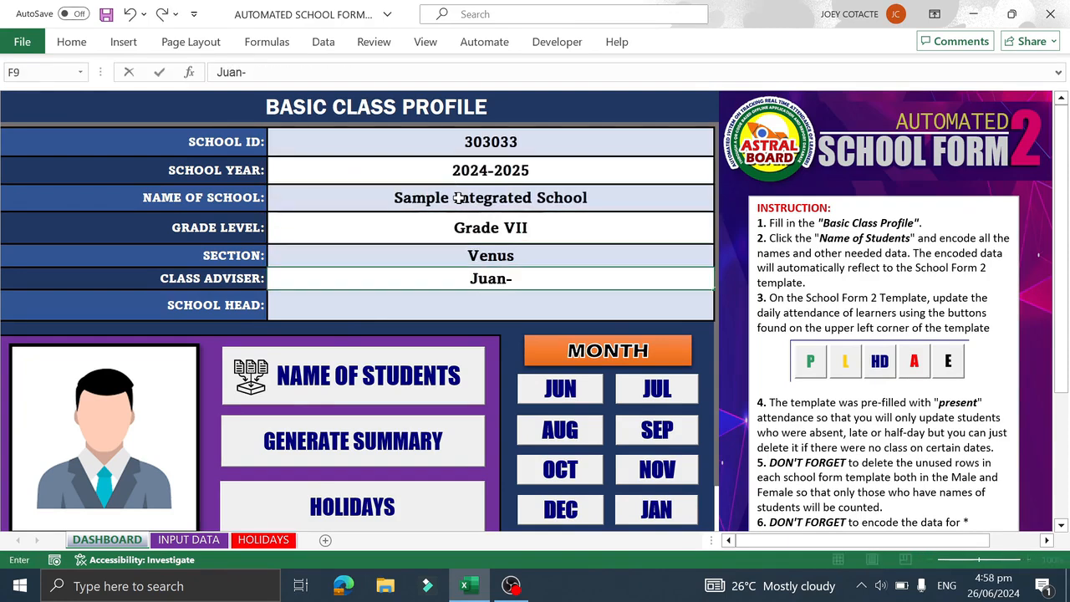
{"action": "key", "text": "Return"}
{"action": "type", "text": "Peter Stone"}
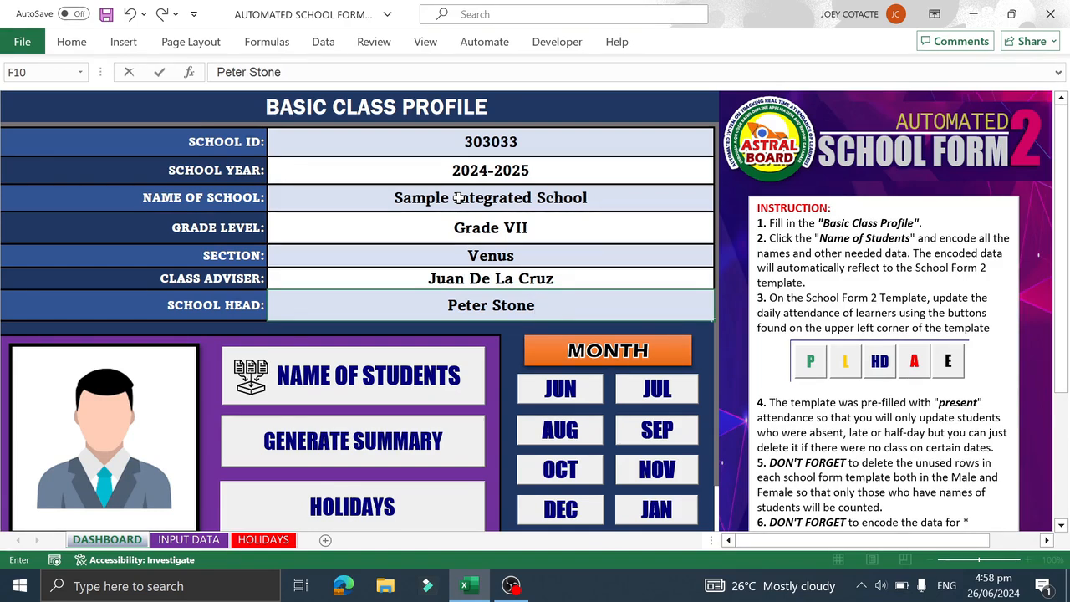
Step: Open the June attendance report and set its year to 2025
{"action": "left_click", "coordinate": [543, 391]}
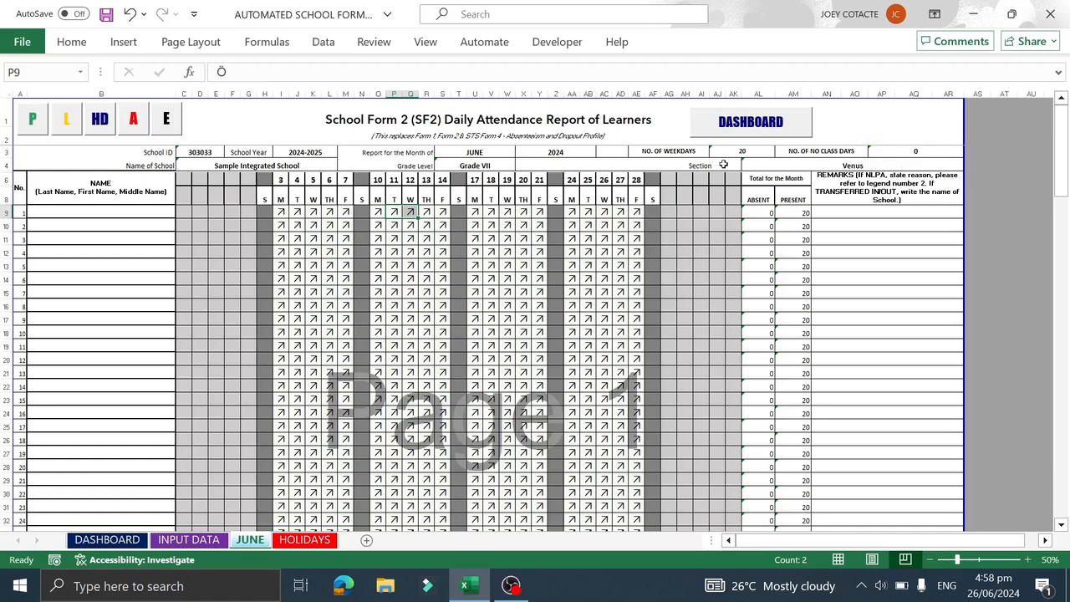
{"action": "left_click", "coordinate": [544, 153]}
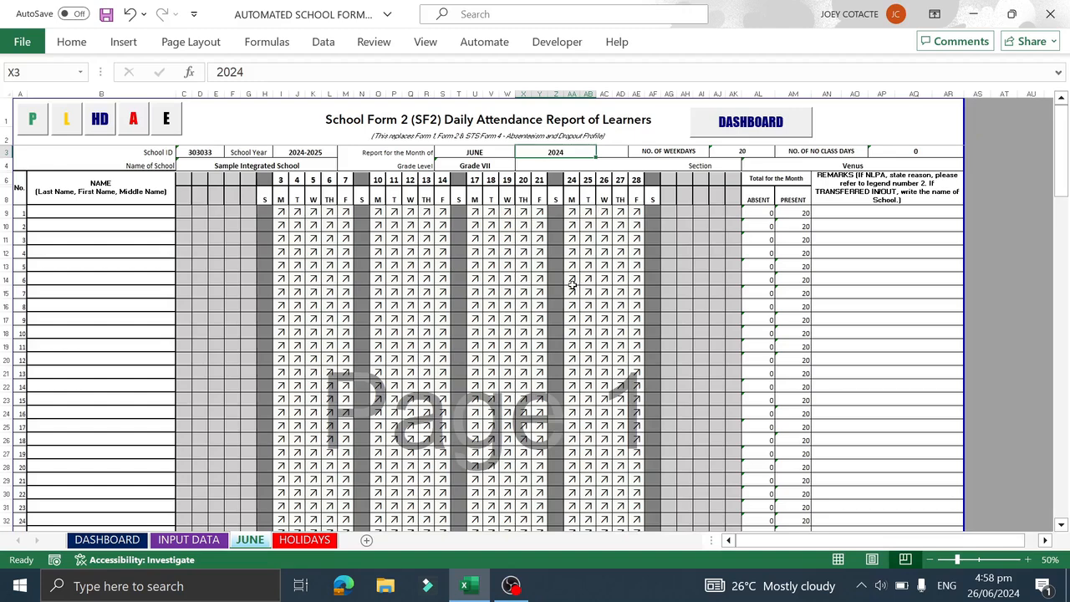
{"action": "type", "text": "2025"}
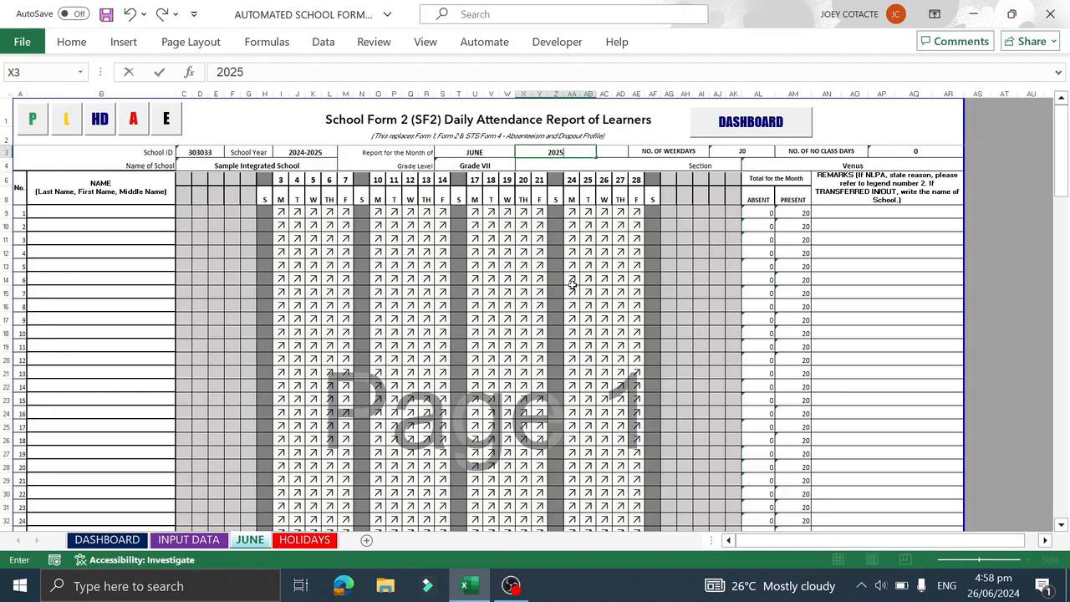
{"action": "key", "text": "Return"}
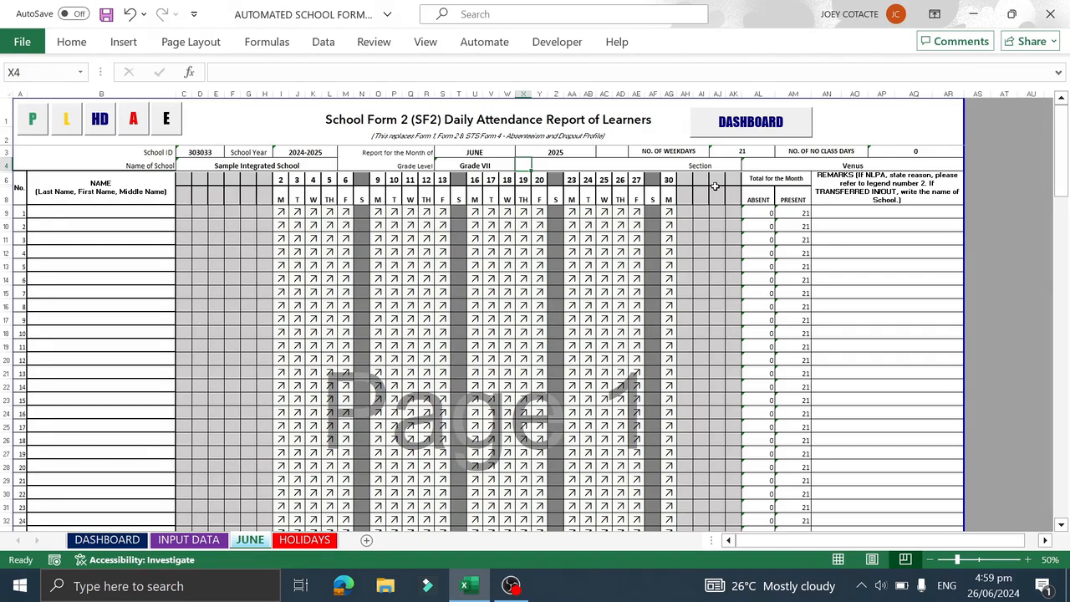
Step: Set the June attendance report's year back to 2024
{"action": "left_click", "coordinate": [566, 156]}
{"action": "type", "text": "2024"}
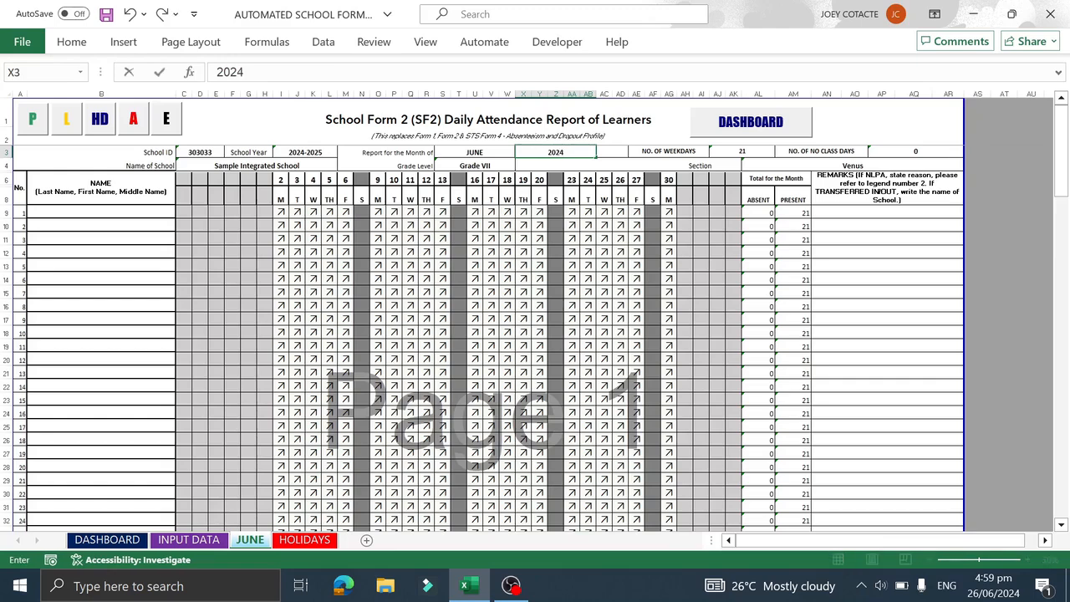
{"action": "key", "text": "Return"}
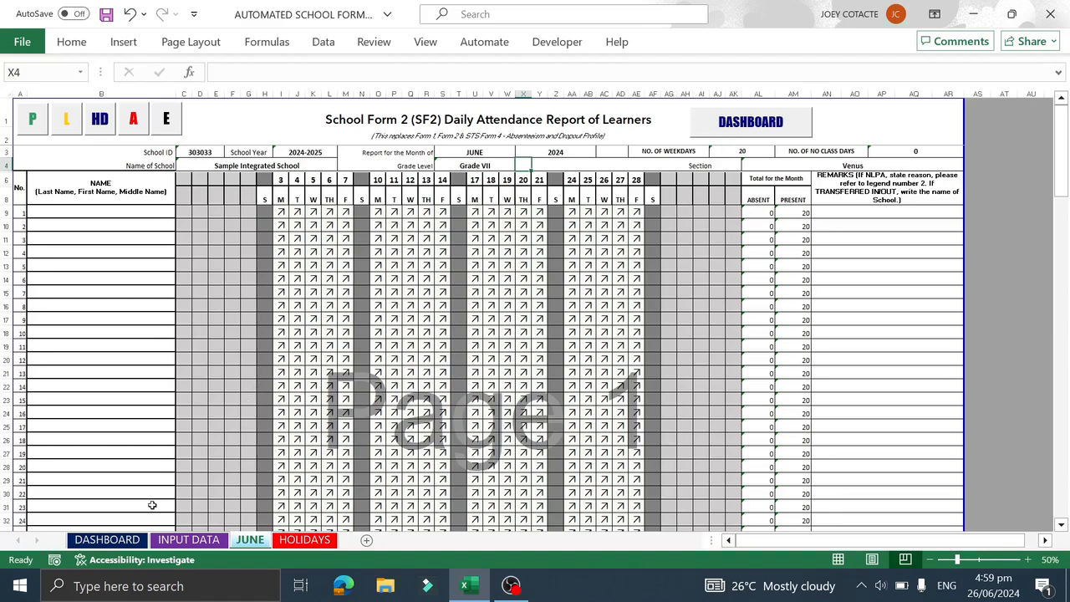
Step: Open the student name list from the dashboard and enter STUDENT A through STUDENT J as the male students
{"action": "left_click", "coordinate": [124, 540]}
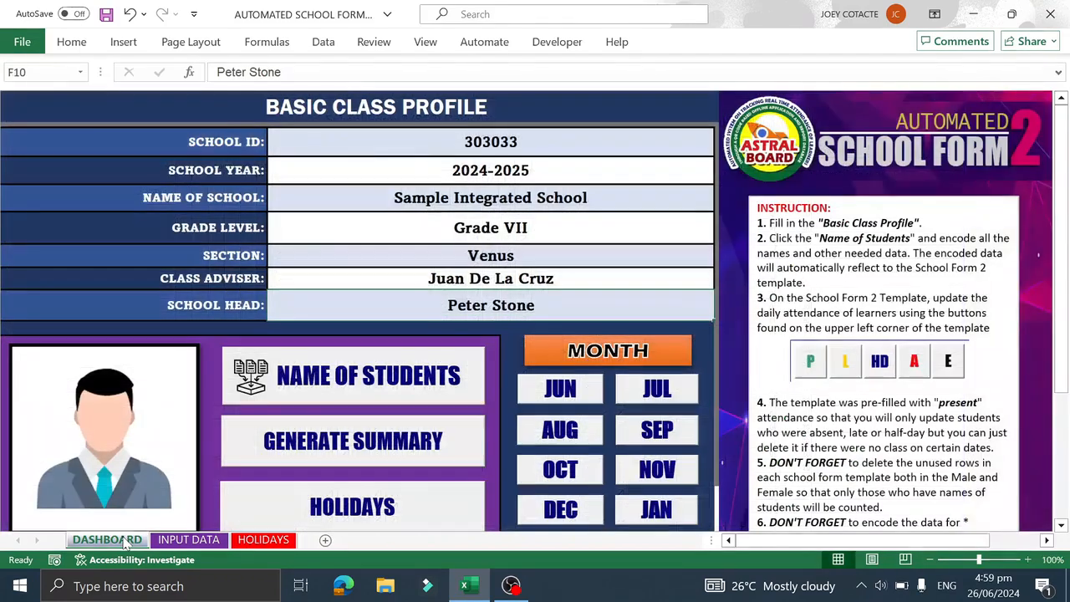
{"action": "left_click", "coordinate": [390, 378]}
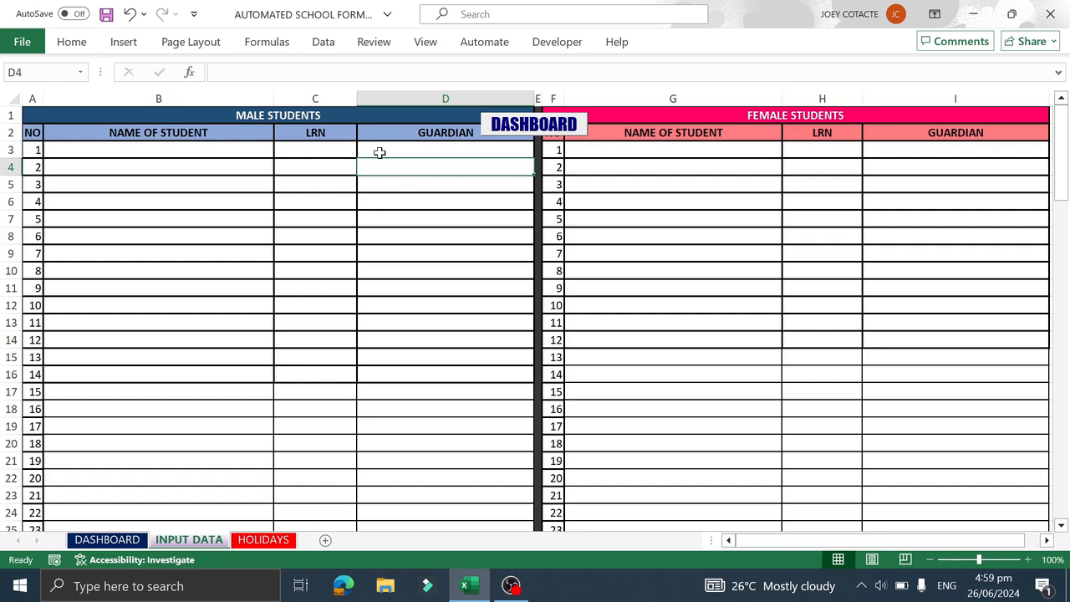
{"action": "left_click", "coordinate": [213, 150]}
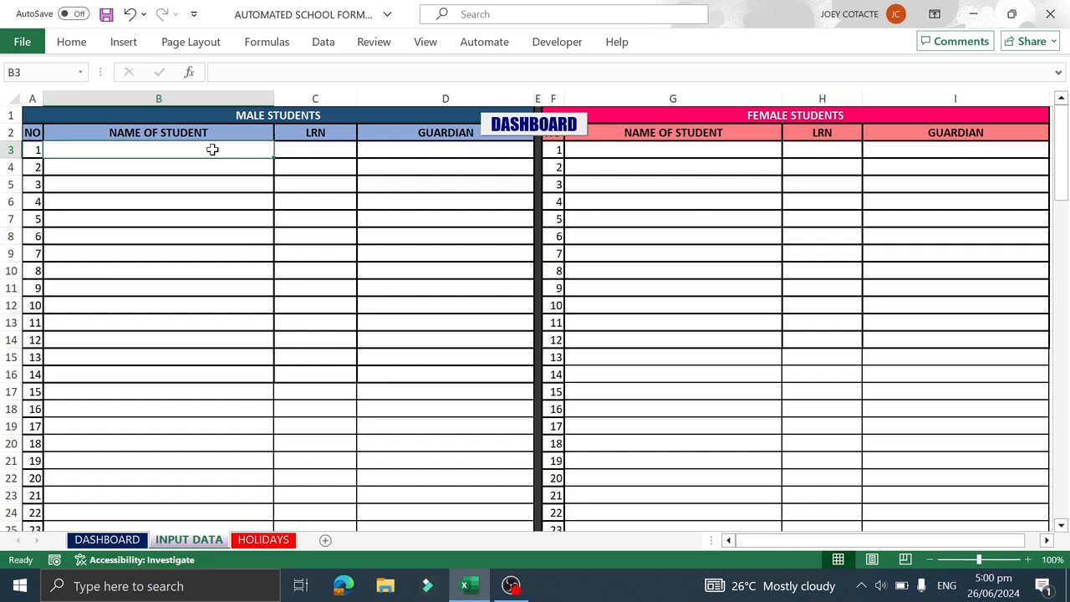
{"action": "type", "text": "STUDEN"}
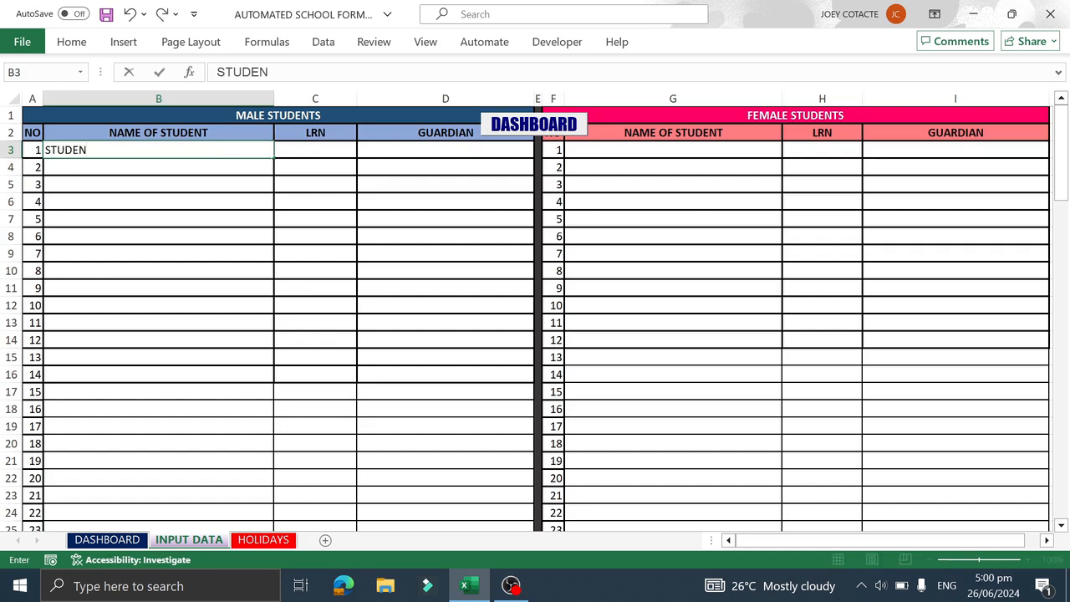
{"action": "type", "text": "T A"}
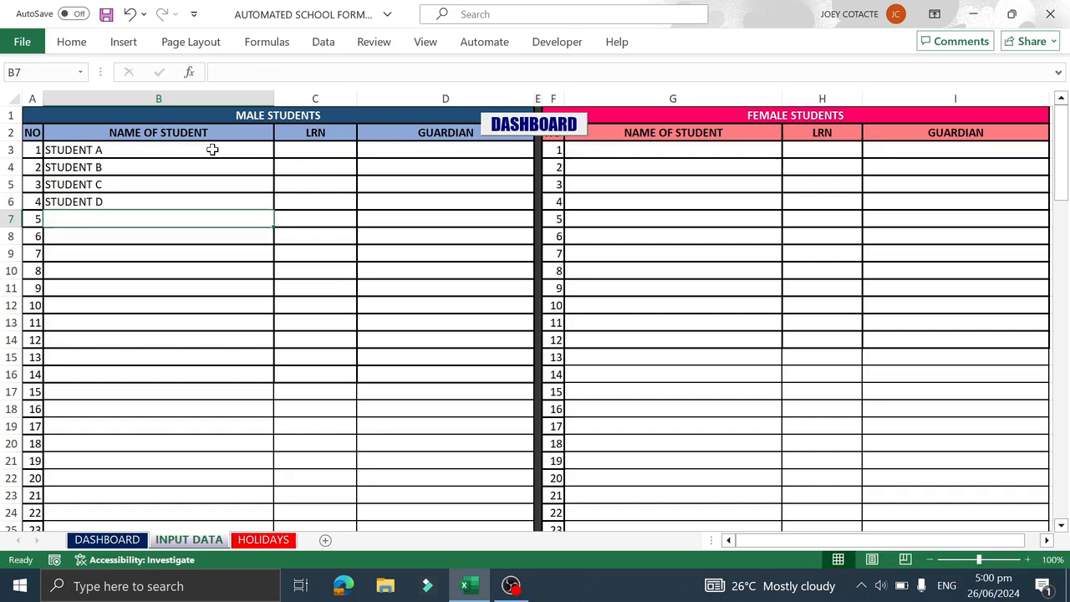
{"action": "type", "text": " STUDENT B STUDENT C STUDENT D STUDENT E STUDENT F STUDENT G STUDENT H STUDENT I STUDENT J"}
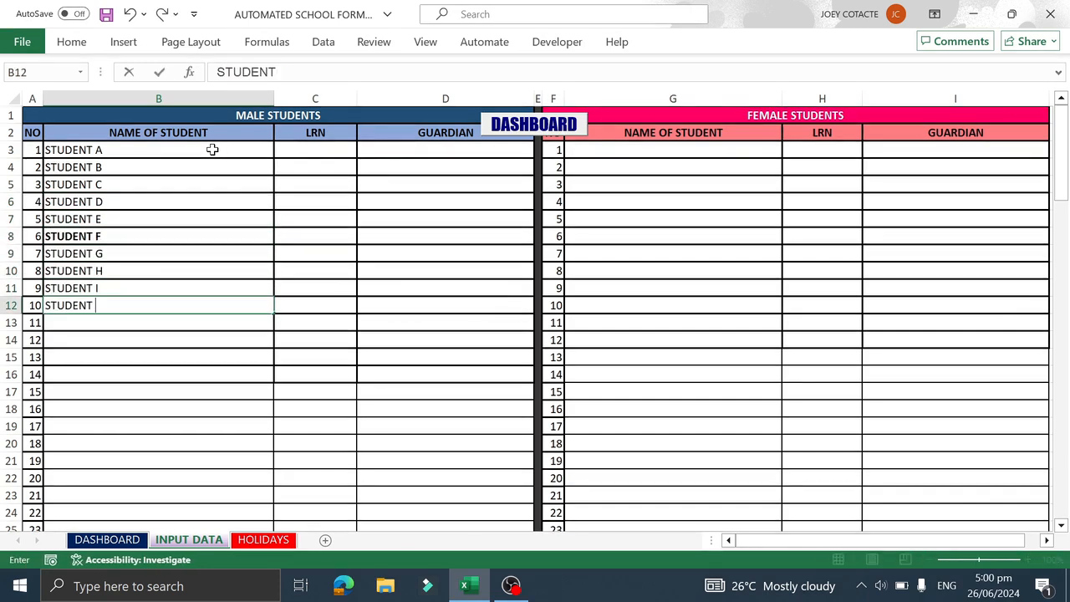
Step: Enter STUDENT K through STUDENT T as the names of the female students, starting at number 1
{"action": "left_click", "coordinate": [673, 150]}
{"action": "type", "text": "STUDENT K"}
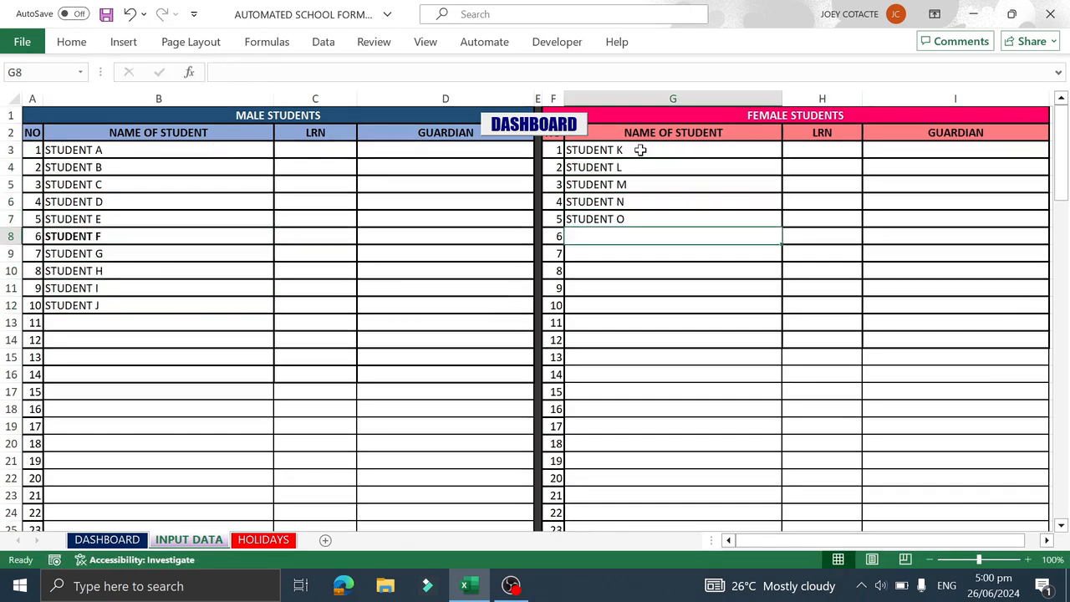
{"action": "type", "text": " STUDENT L STUDENT M STUDENT N STUDENT O STUDENT P STUDENT Q STUDENT R STUDENT S STUDENT T"}
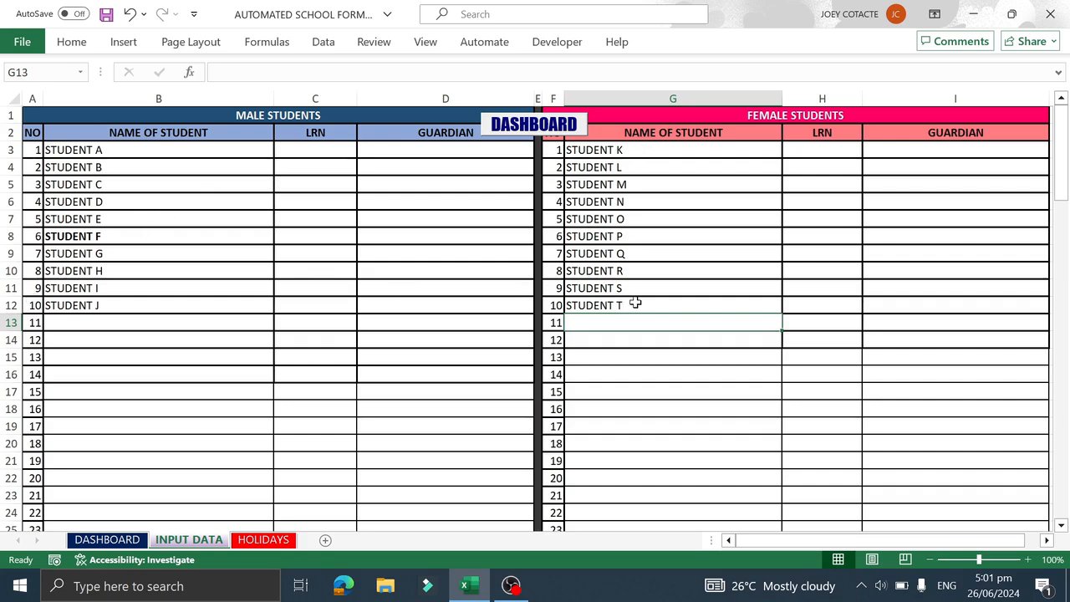
Step: Open the June attendance report from the dashboard and examine its male and female student lists and daily totals
{"action": "left_click", "coordinate": [109, 541]}
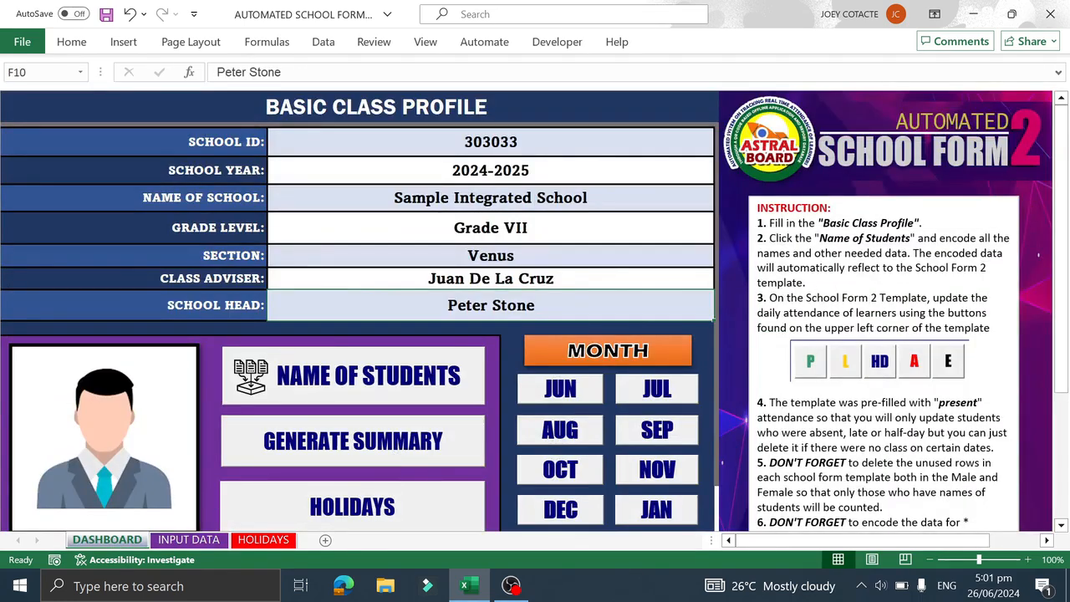
{"action": "left_click", "coordinate": [556, 389]}
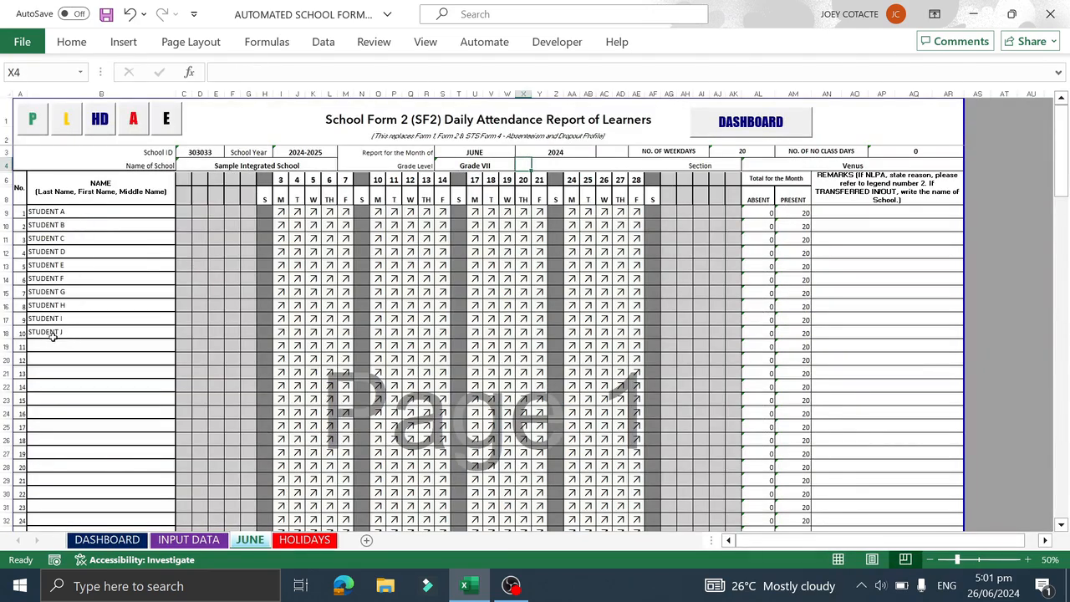
{"action": "left_click_drag", "start_coordinate": [1063, 179], "coordinate": [1064, 343]}
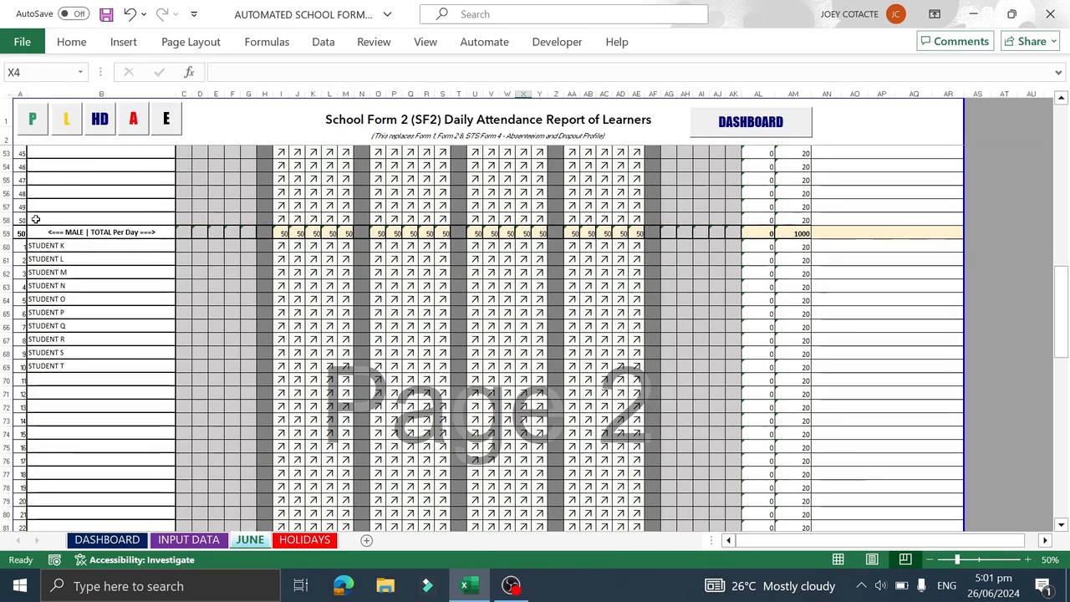
{"action": "left_click_drag", "start_coordinate": [1062, 311], "coordinate": [1064, 402]}
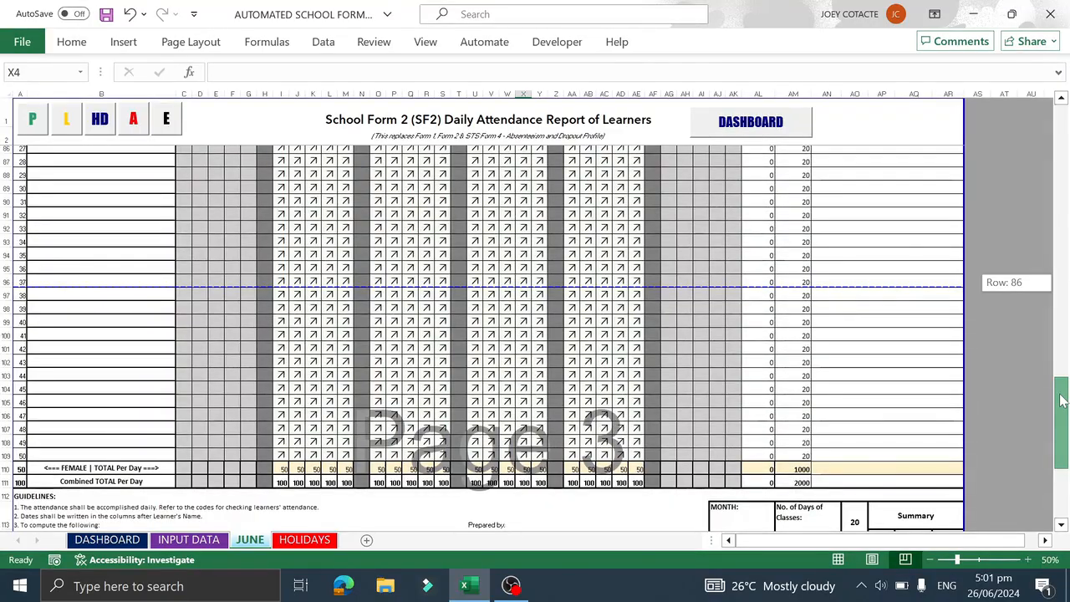
{"action": "left_click_drag", "start_coordinate": [1062, 401], "coordinate": [1064, 130]}
Step: View the July attendance report from the dashboard, then return to the dashboard's month selection
{"action": "left_click", "coordinate": [126, 541]}
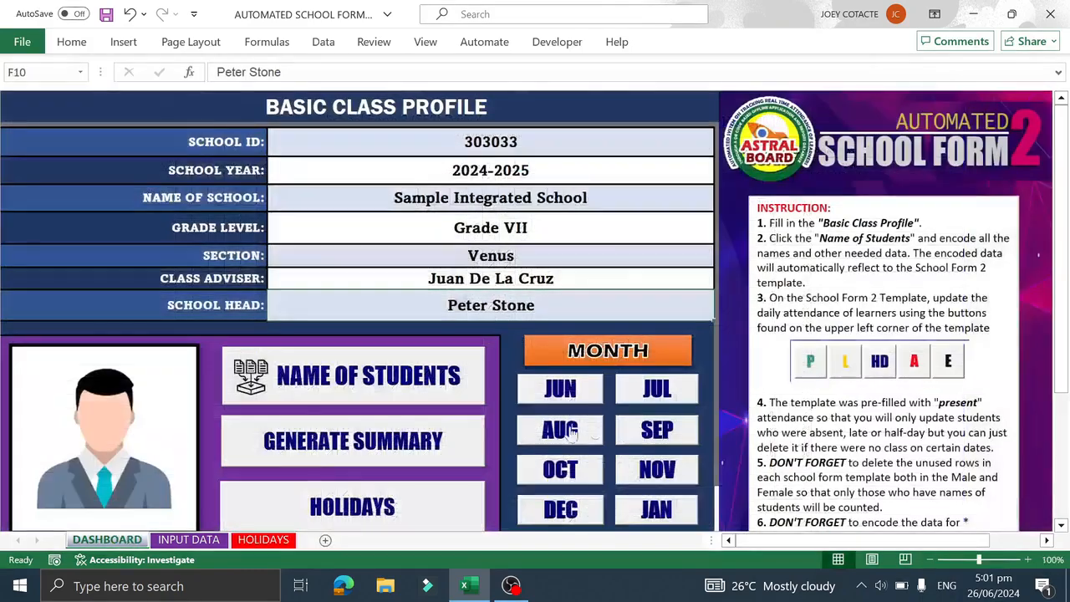
{"action": "left_click", "coordinate": [645, 403]}
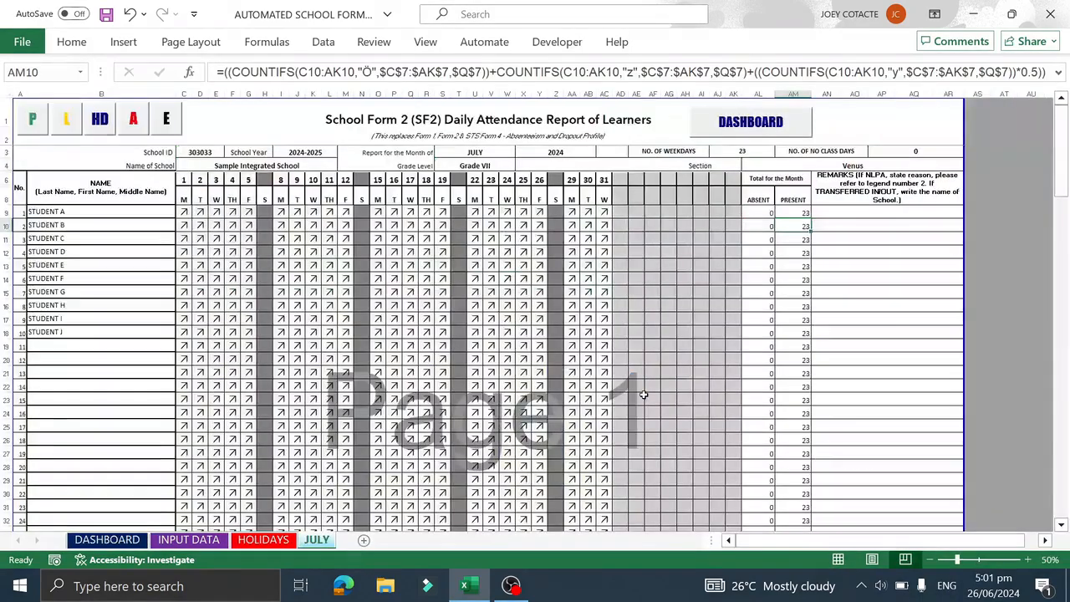
{"action": "left_click", "coordinate": [107, 541]}
{"action": "left_click", "coordinate": [560, 435]}
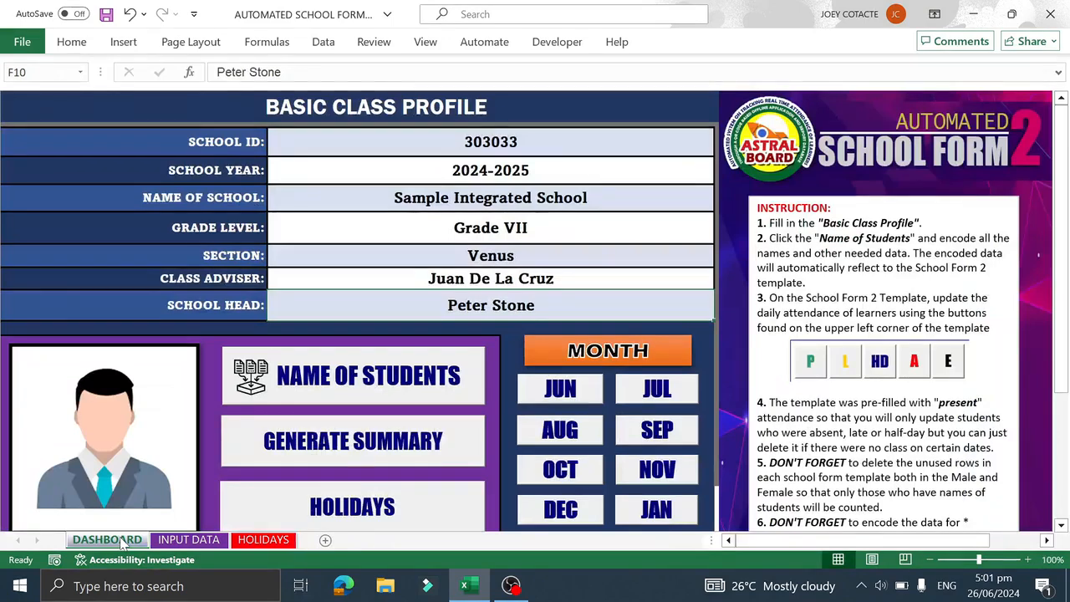
{"action": "left_click_drag", "start_coordinate": [1064, 172], "coordinate": [1065, 196]}
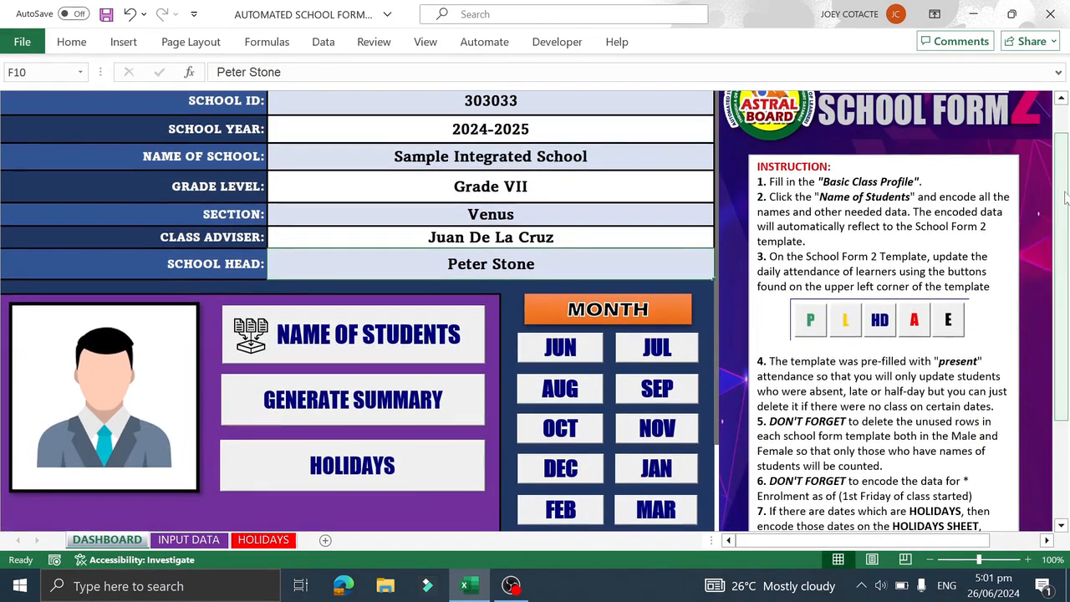
Step: Open the July attendance report and delete the unused male student rows 19 to 58 below STUDENT J
{"action": "left_click", "coordinate": [634, 351]}
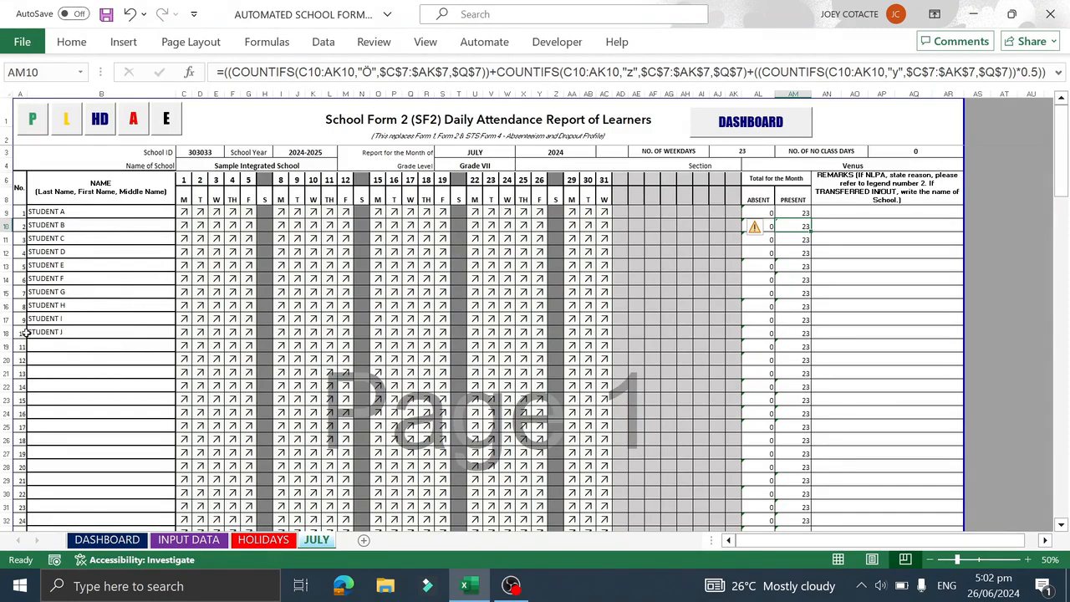
{"action": "left_click_drag", "start_coordinate": [4, 346], "coordinate": [19, 475]}
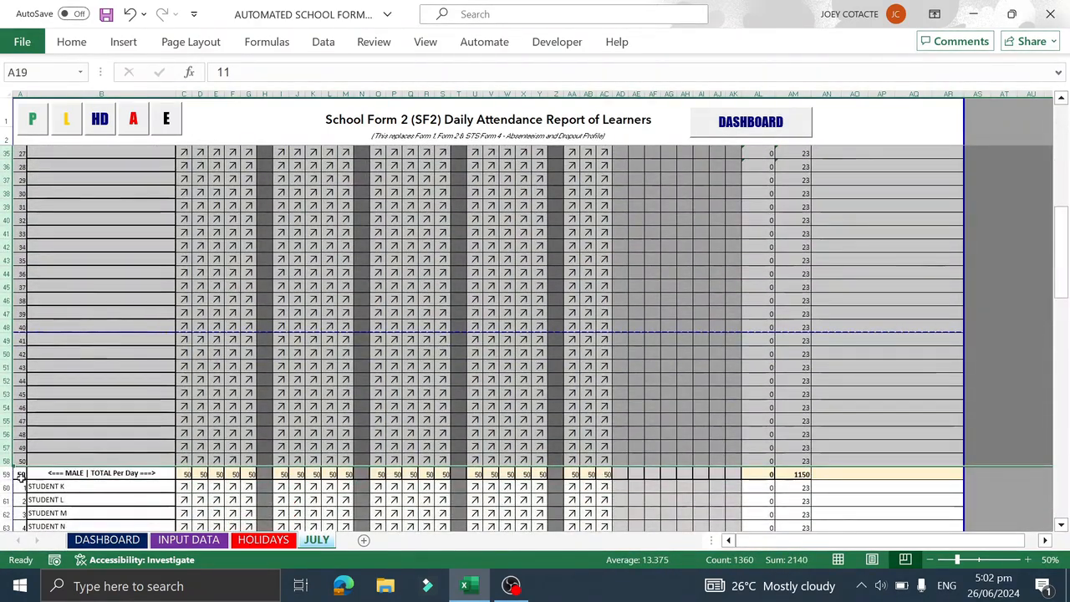
{"action": "right_click", "coordinate": [5, 422]}
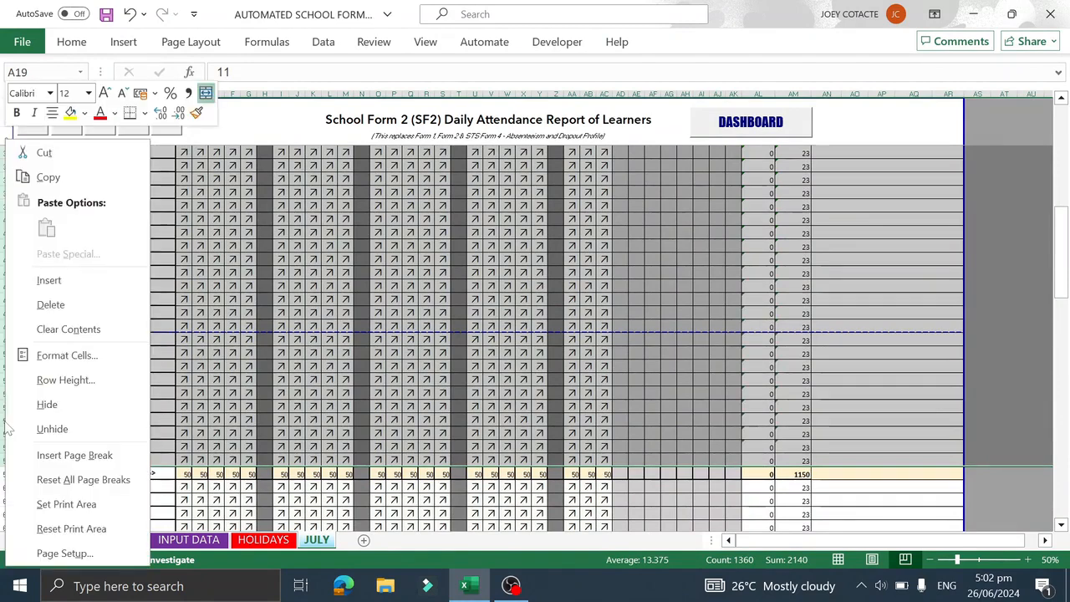
{"action": "left_click", "coordinate": [65, 304]}
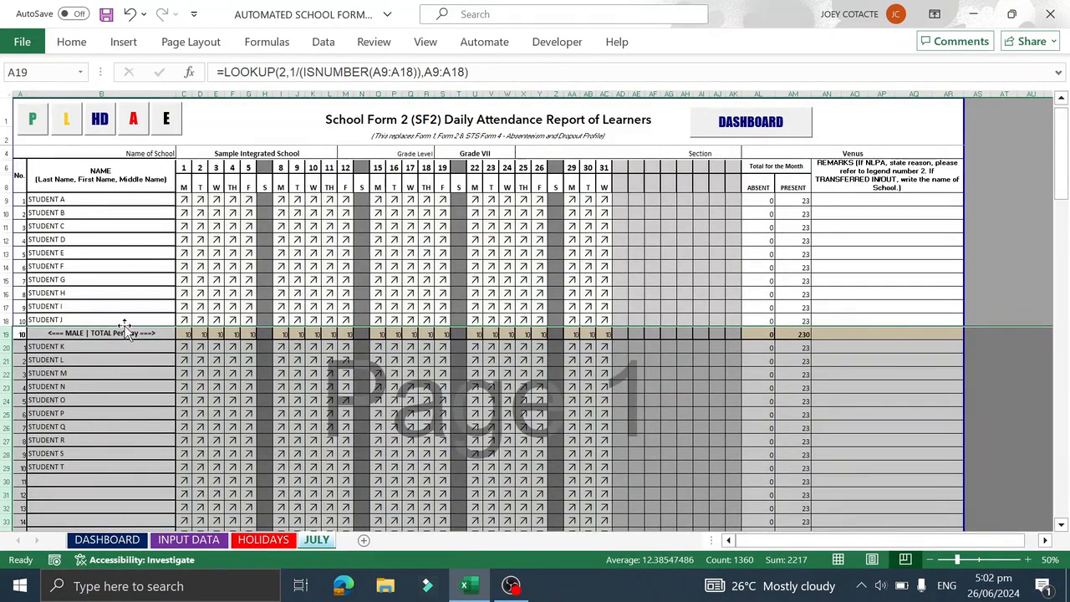
Step: Delete the unused female student rows 30 to 69 below STUDENT T in the July report
{"action": "left_click", "coordinate": [8, 484]}
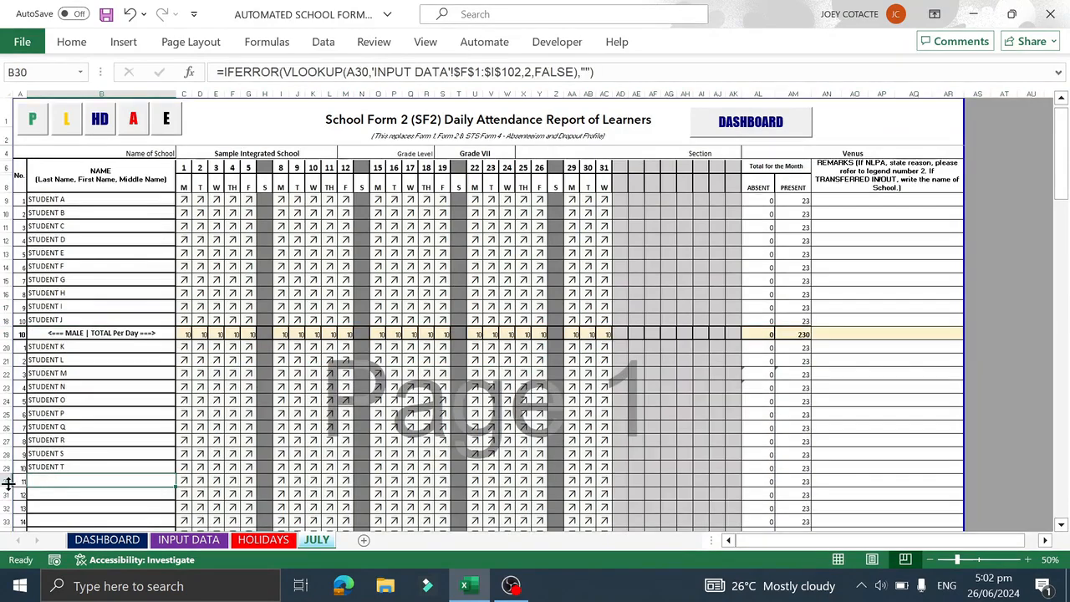
{"action": "left_click", "coordinate": [7, 482]}
{"action": "left_click_drag", "start_coordinate": [6, 482], "coordinate": [9, 410]}
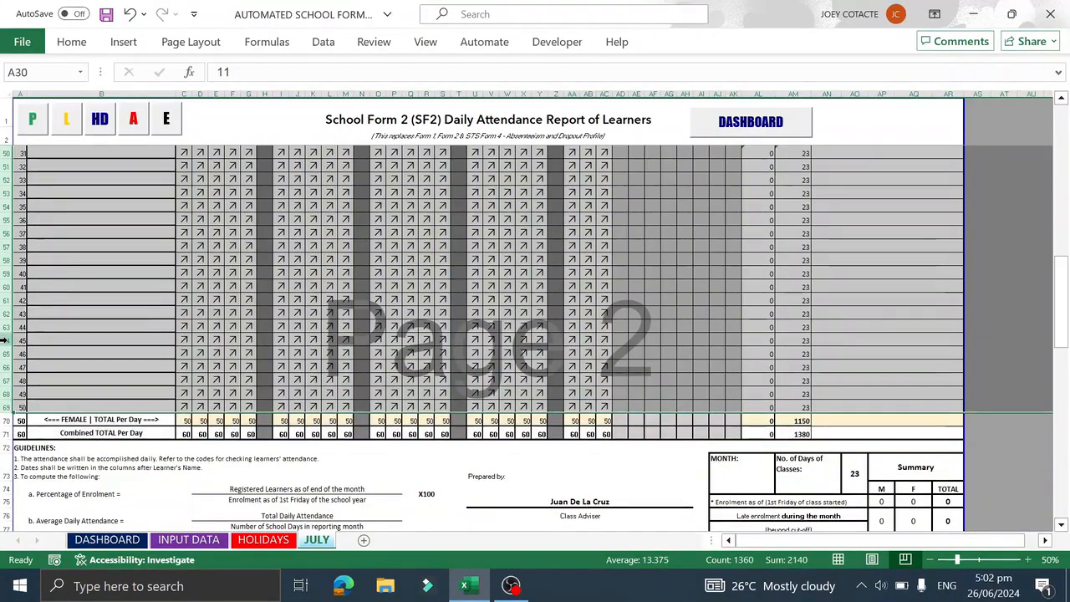
{"action": "right_click", "coordinate": [14, 339]}
{"action": "left_click", "coordinate": [53, 304]}
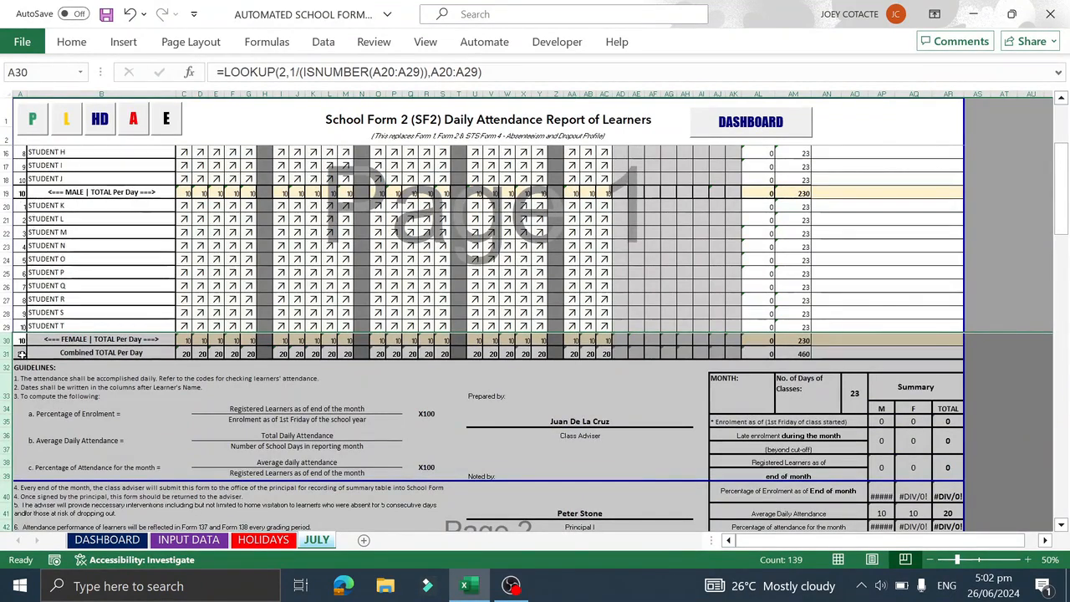
Step: Review the July report's remaining student rows, combined daily totals and monthly summary
{"action": "left_click", "coordinate": [23, 356]}
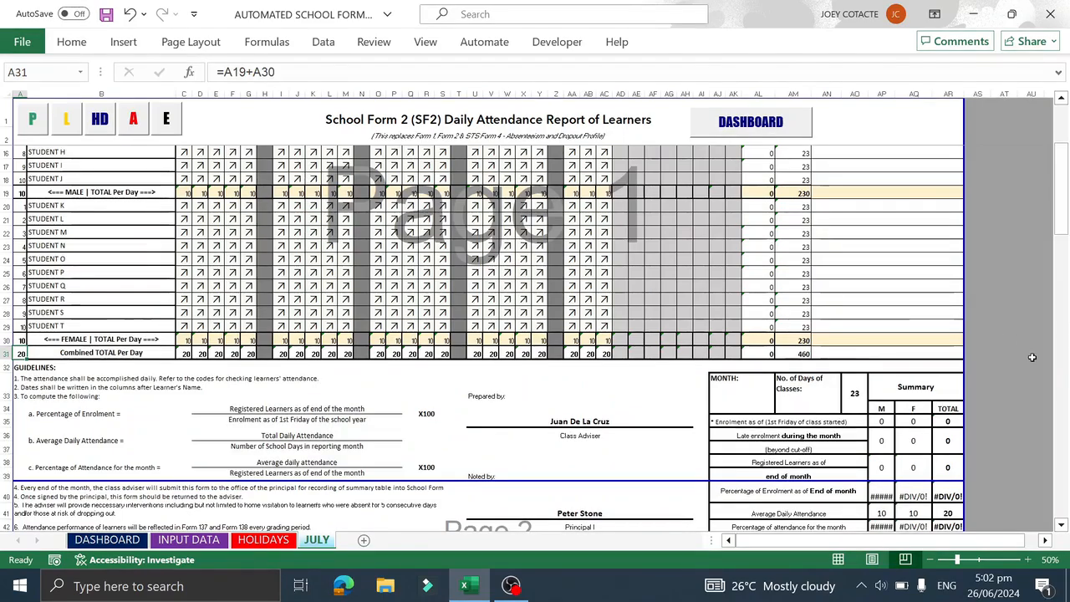
{"action": "left_click_drag", "start_coordinate": [1062, 209], "coordinate": [1064, 189]}
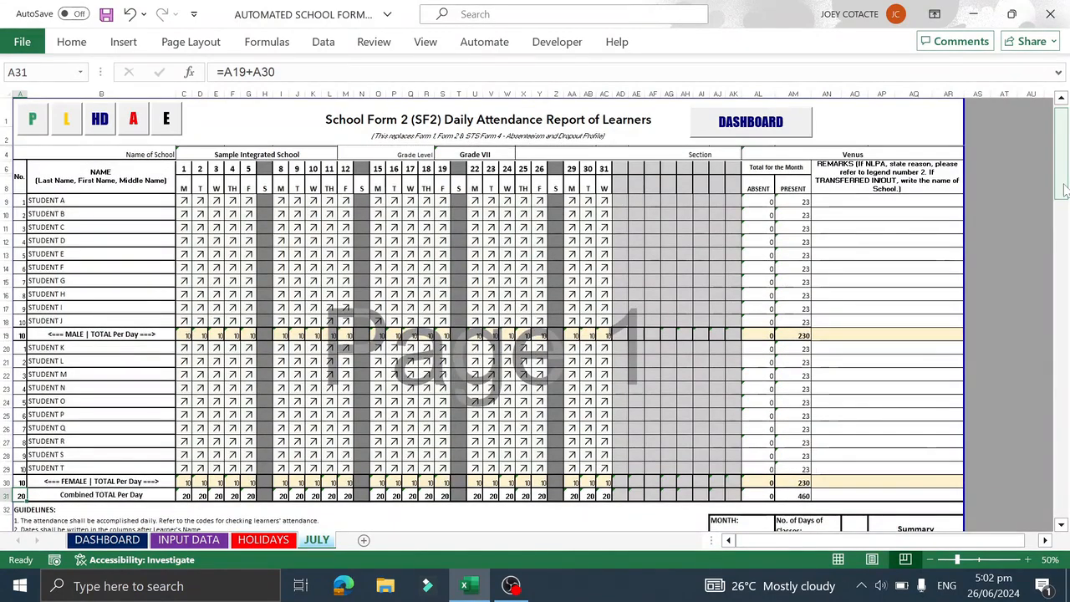
{"action": "left_click_drag", "start_coordinate": [1065, 190], "coordinate": [1058, 235]}
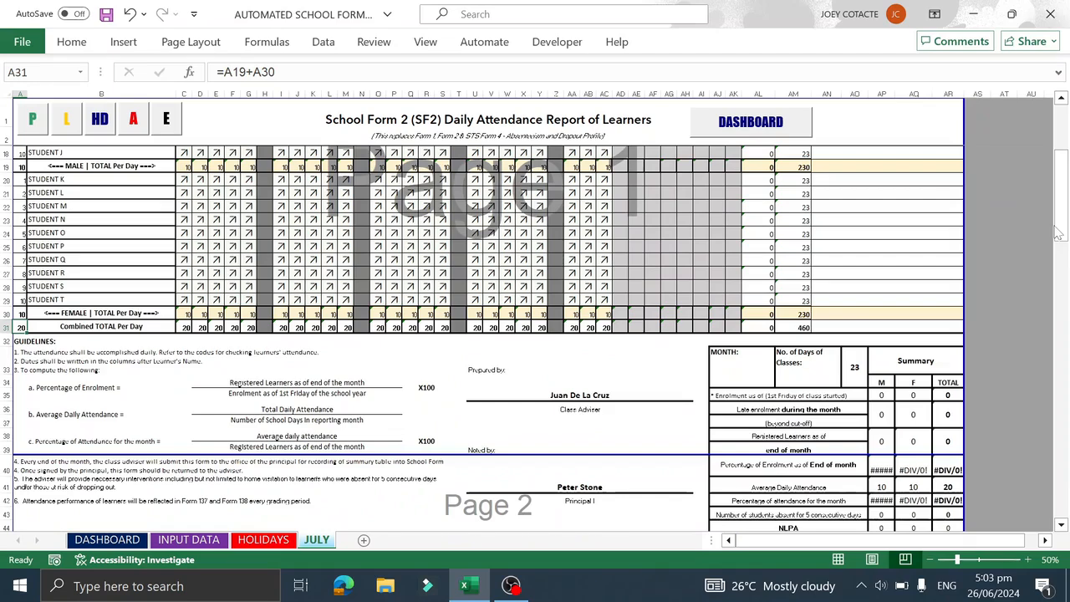
Step: Set the July summary's first-Friday enrolment to 10 male and 10 female, and check the rest of the summary
{"action": "left_click", "coordinate": [885, 394]}
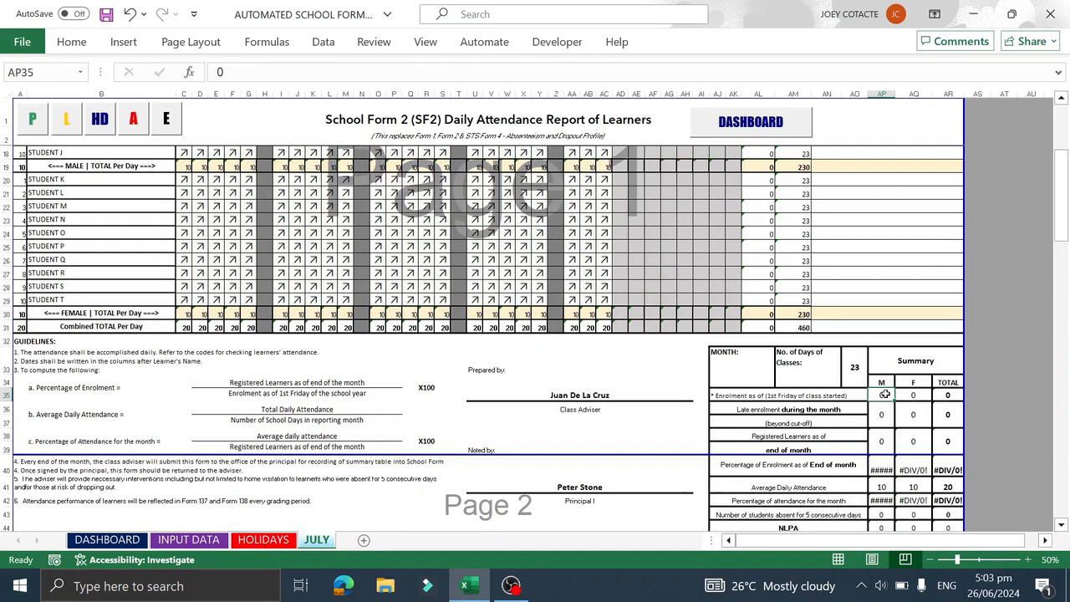
{"action": "type", "text": "10"}
{"action": "key", "text": "Tab"}
{"action": "type", "text": "1"}
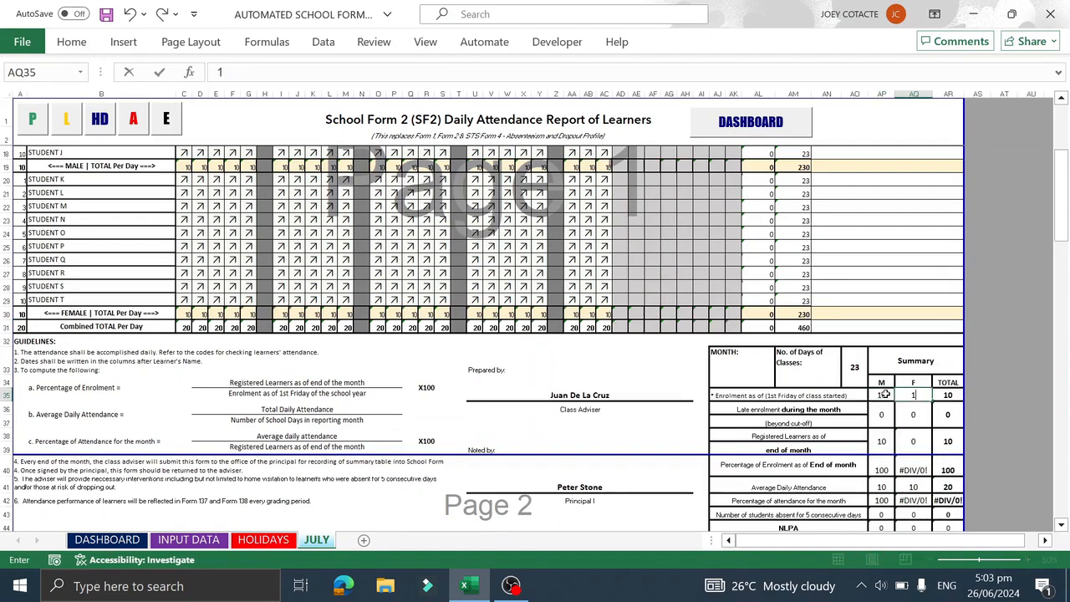
{"action": "key", "text": "Tab"}
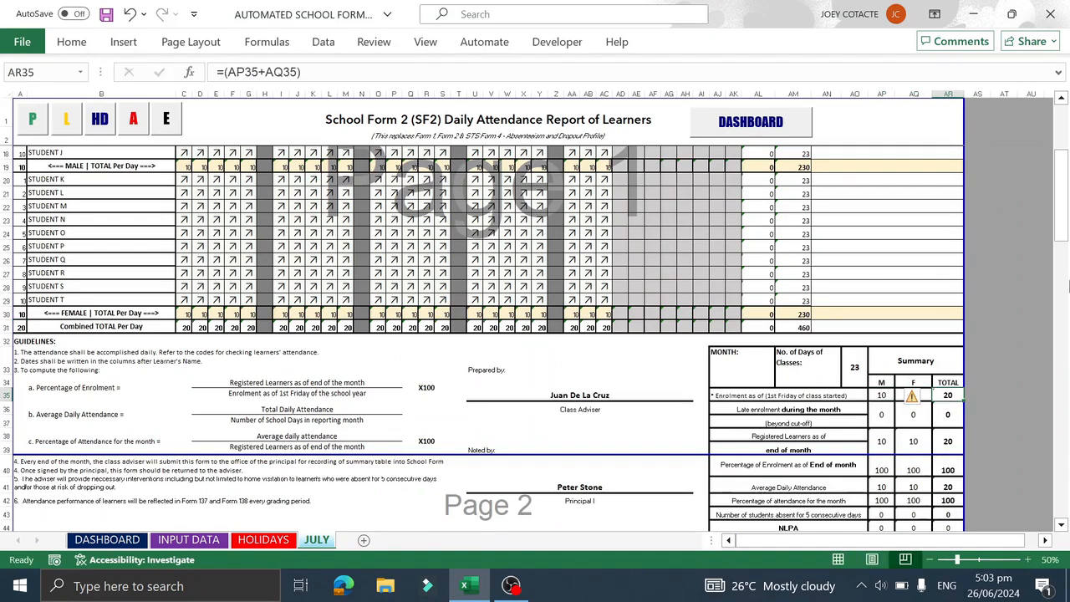
{"action": "left_click_drag", "start_coordinate": [1064, 238], "coordinate": [1064, 259]}
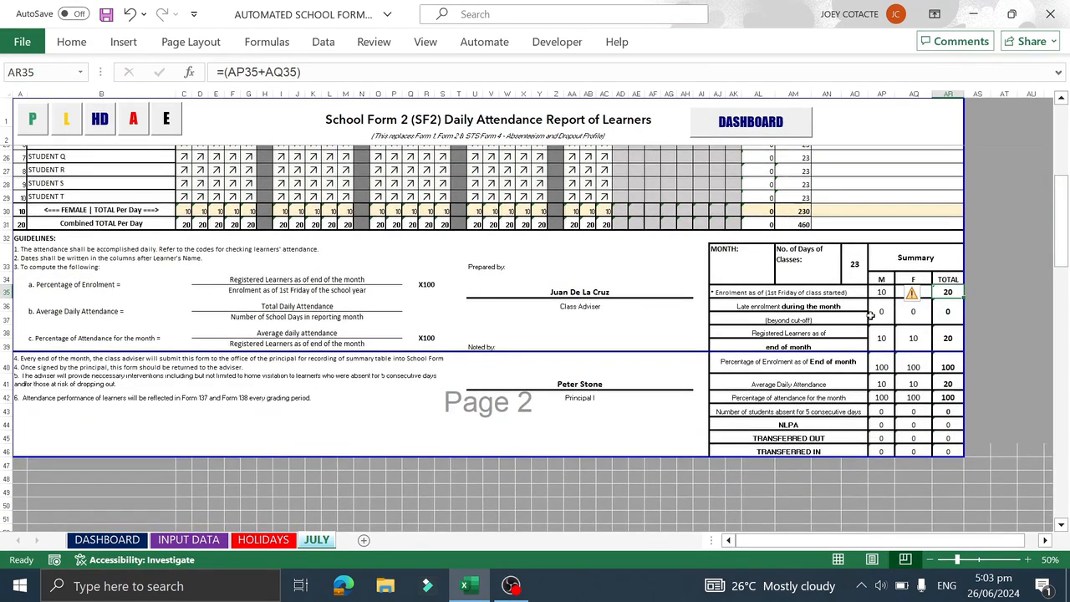
{"action": "left_click_drag", "start_coordinate": [1065, 245], "coordinate": [1066, 180]}
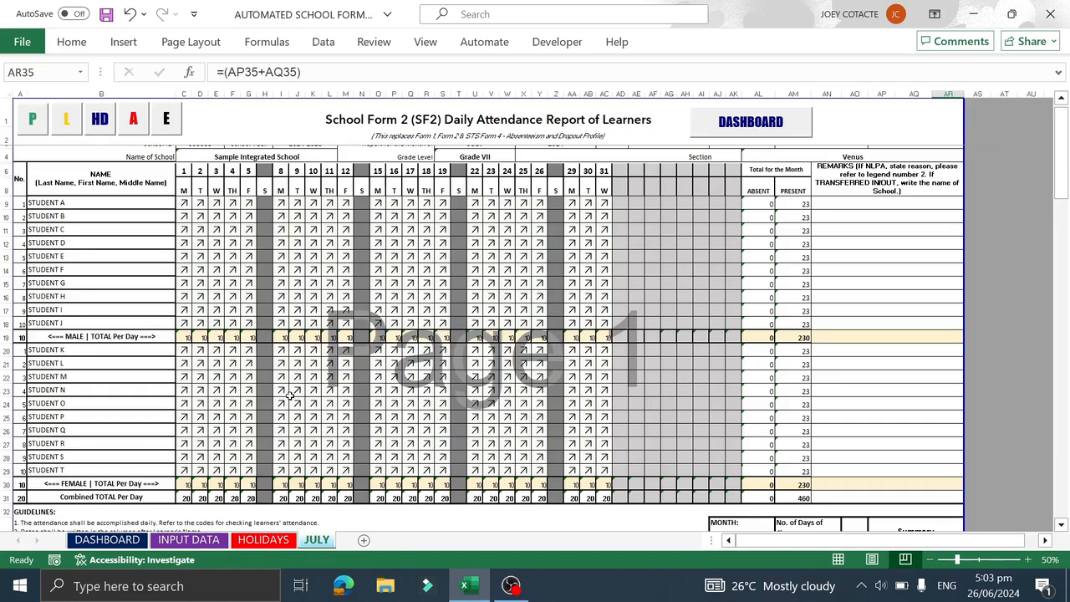
Step: Look over the male and female student name lists, and return to the July report through the dashboard
{"action": "left_click", "coordinate": [106, 539]}
{"action": "left_click", "coordinate": [364, 331]}
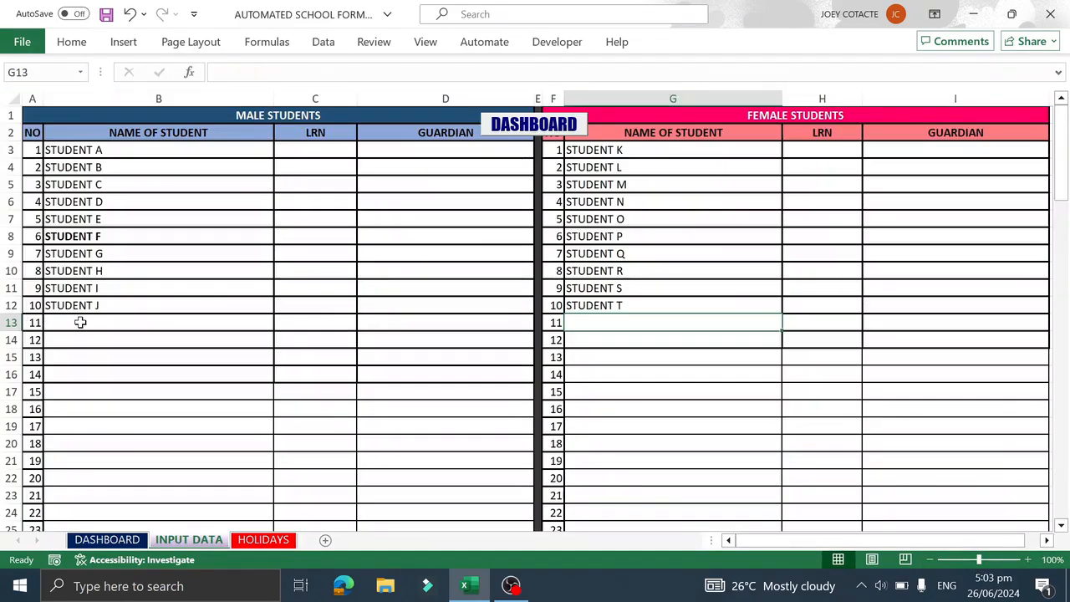
{"action": "left_click", "coordinate": [106, 539]}
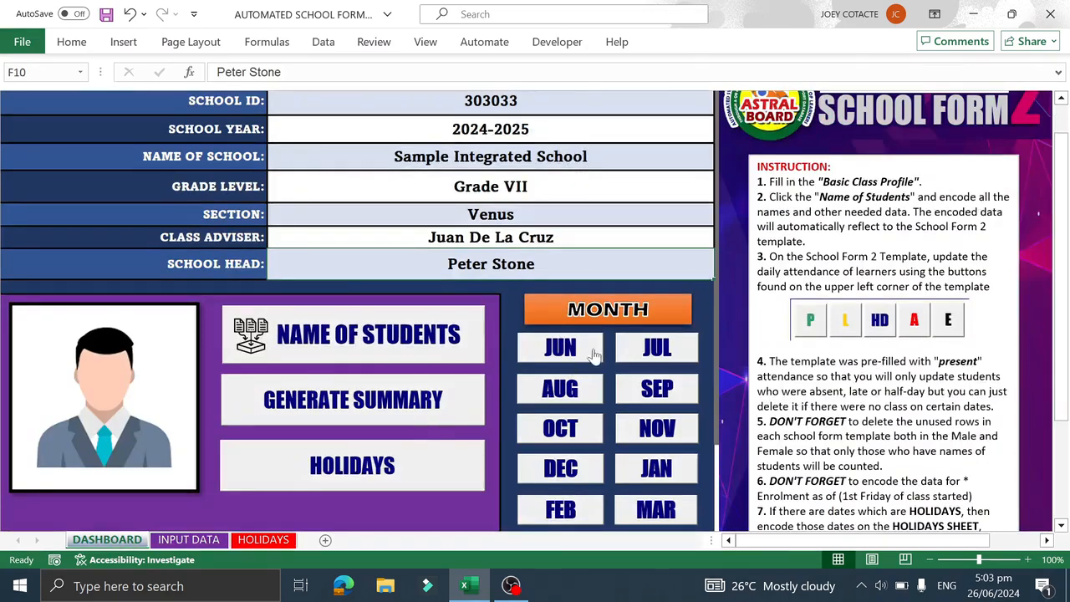
{"action": "left_click", "coordinate": [649, 356]}
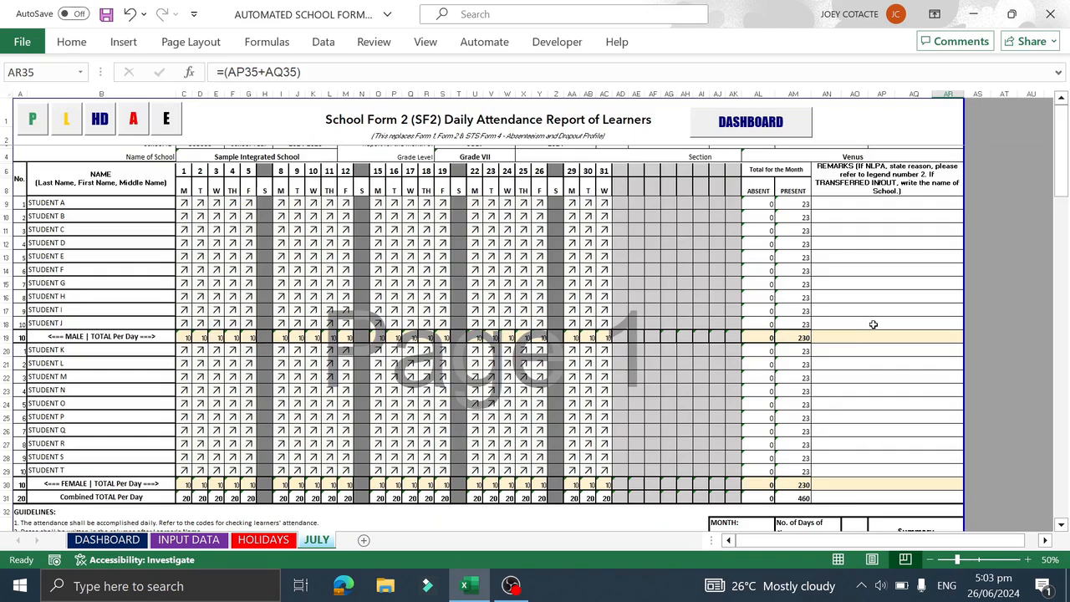
Step: Add STUDENT 12 as the eleventh entry in the male student name list
{"action": "left_click", "coordinate": [114, 542]}
{"action": "left_click", "coordinate": [382, 344]}
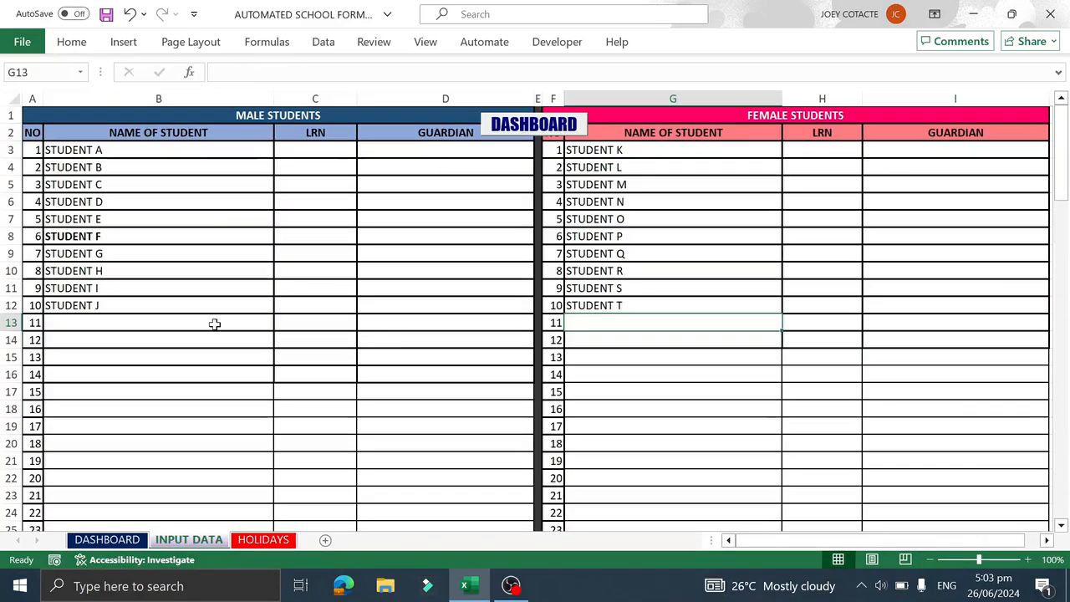
{"action": "left_click", "coordinate": [134, 324]}
{"action": "type", "text": "S"}
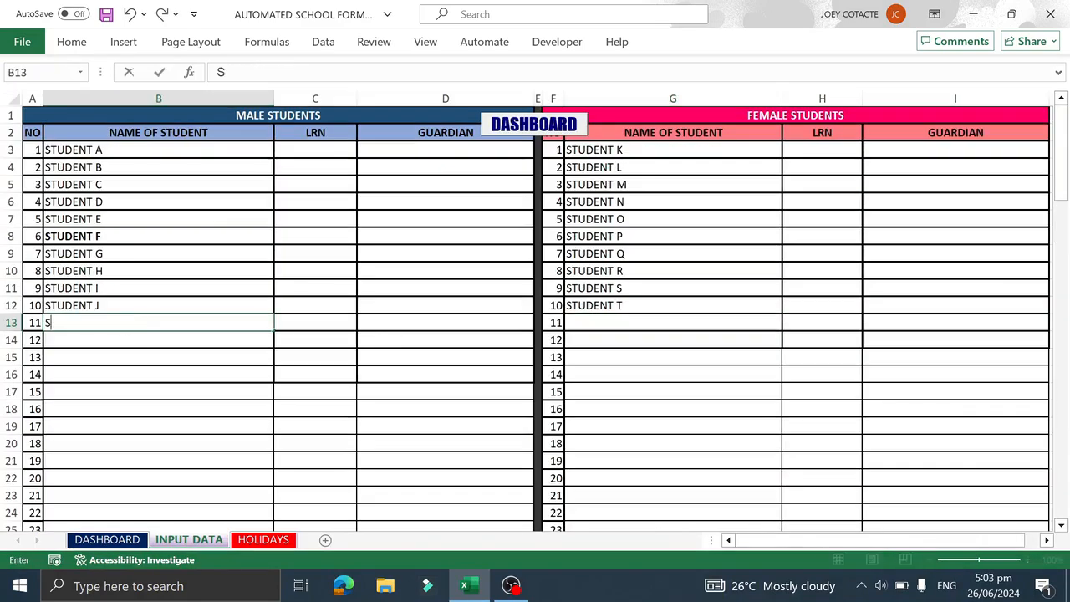
{"action": "type", "text": "TUDENT"}
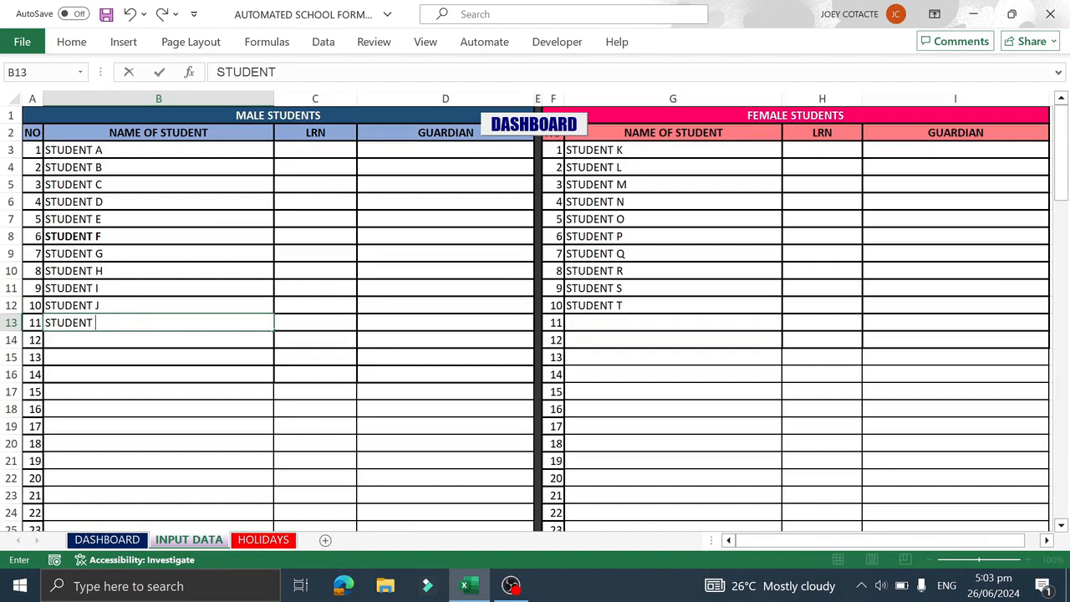
{"action": "left_click", "coordinate": [159, 373]}
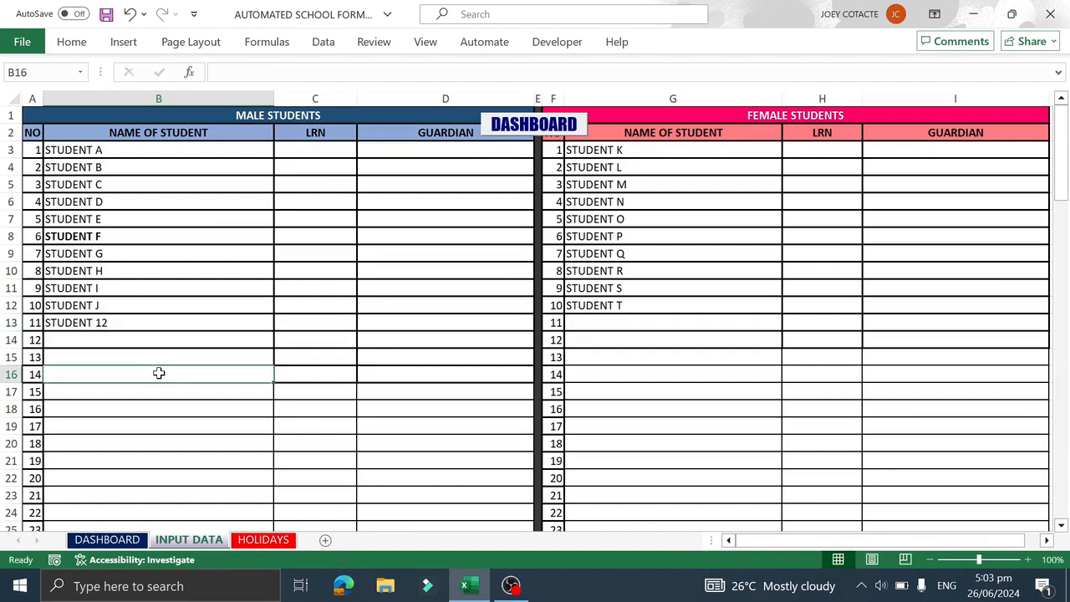
Step: Open the July report and insert a blank row directly above STUDENT J's row
{"action": "left_click", "coordinate": [117, 540]}
{"action": "left_click", "coordinate": [658, 347]}
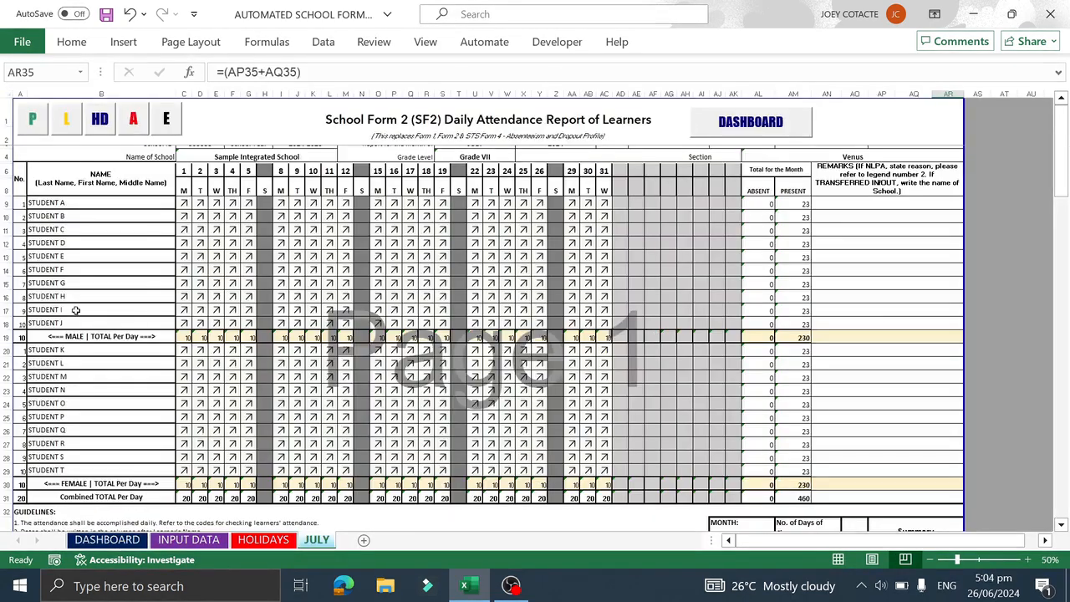
{"action": "left_click", "coordinate": [7, 325]}
{"action": "right_click", "coordinate": [7, 325]}
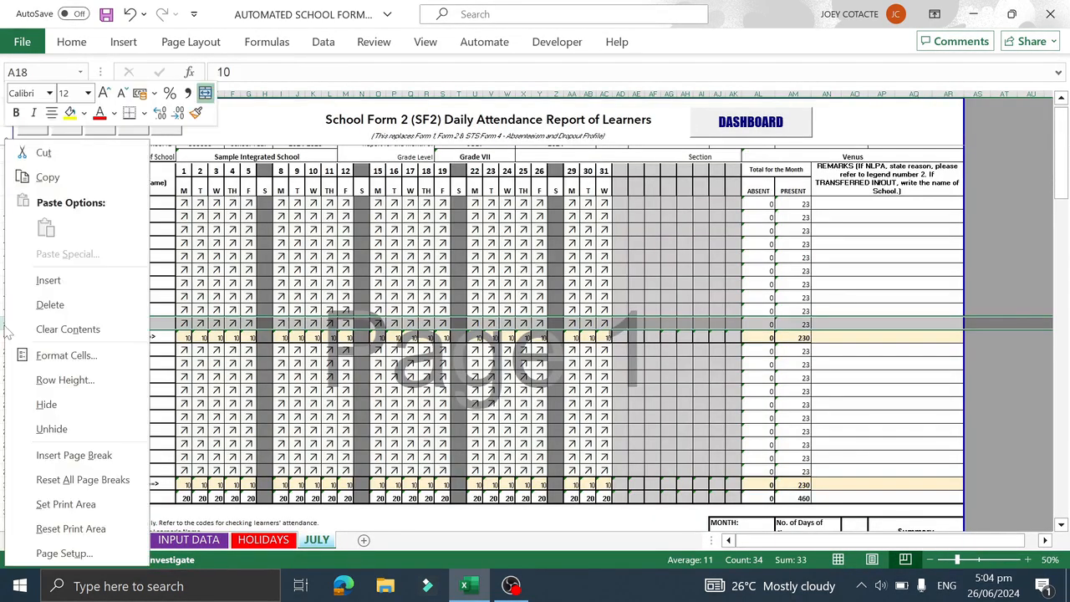
{"action": "left_click", "coordinate": [59, 281]}
Step: Fill the blank row 18 from STUDENT I's row, and extend row 18's contents and remarks cells into row 19
{"action": "left_click", "coordinate": [20, 310]}
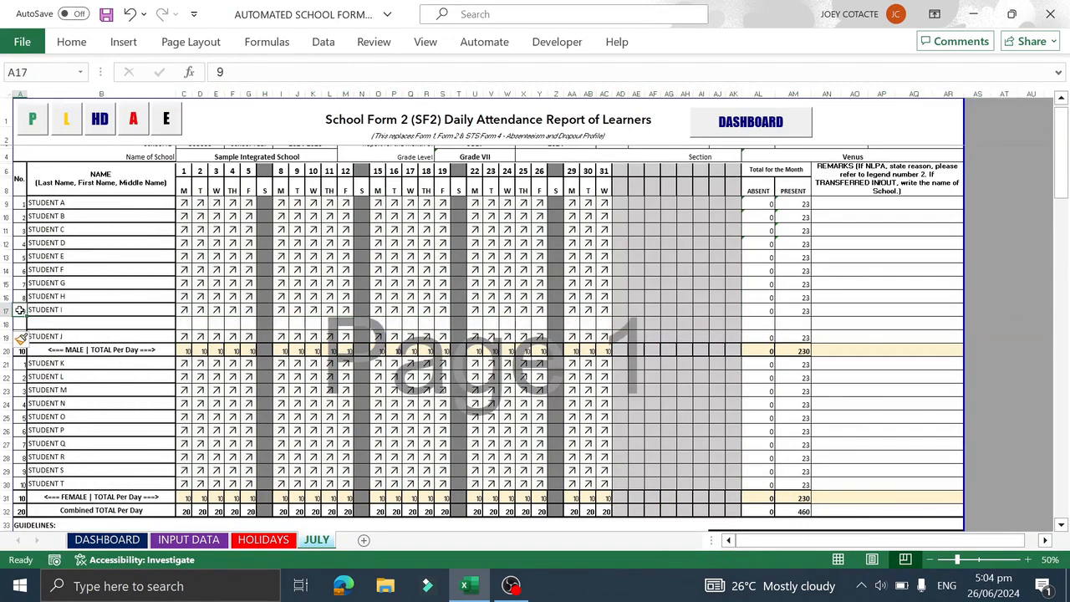
{"action": "left_click_drag", "start_coordinate": [20, 310], "coordinate": [962, 332]}
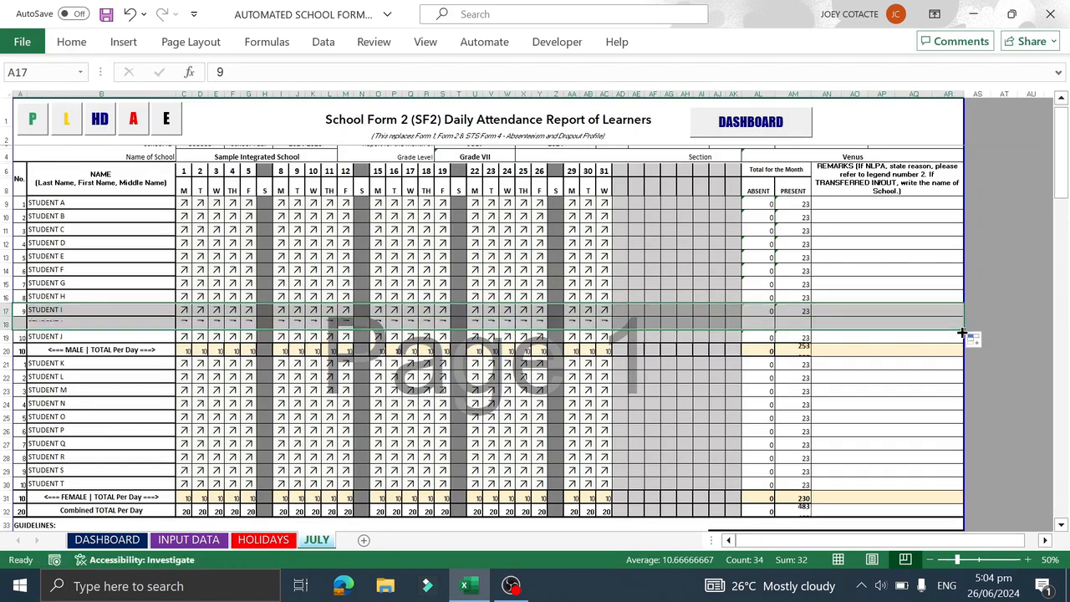
{"action": "left_click_drag", "start_coordinate": [21, 324], "coordinate": [794, 324]}
{"action": "left_click_drag", "start_coordinate": [811, 329], "coordinate": [808, 344]}
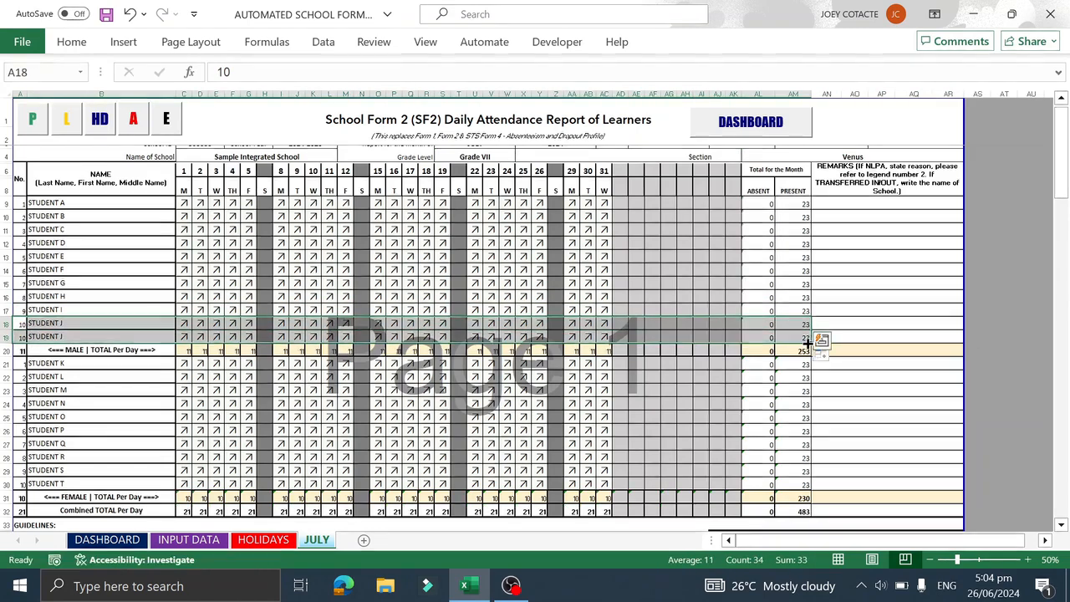
{"action": "left_click", "coordinate": [848, 323]}
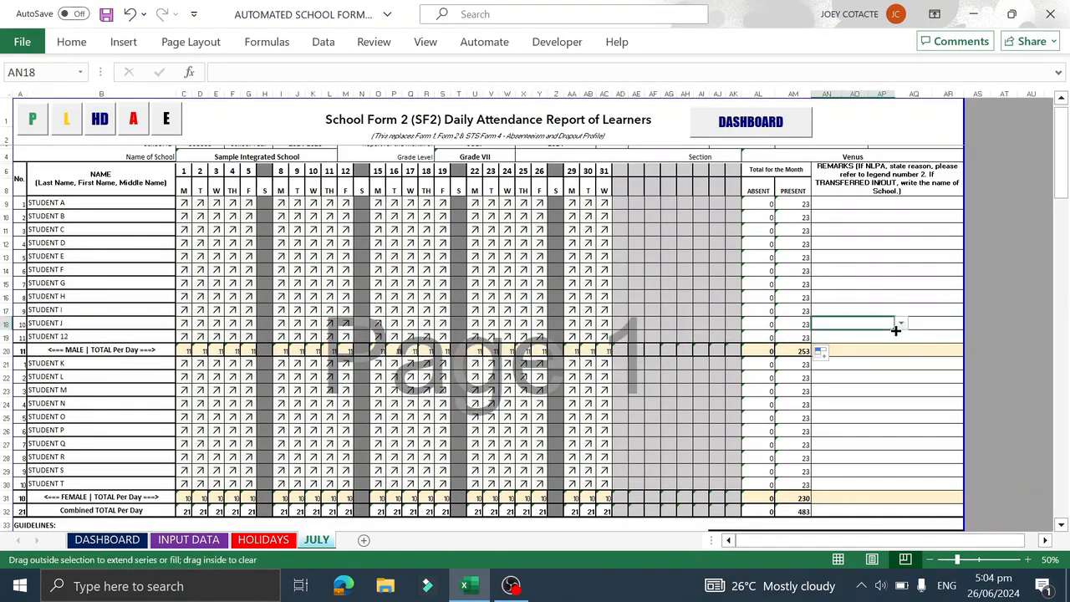
{"action": "left_click_drag", "start_coordinate": [896, 331], "coordinate": [962, 342]}
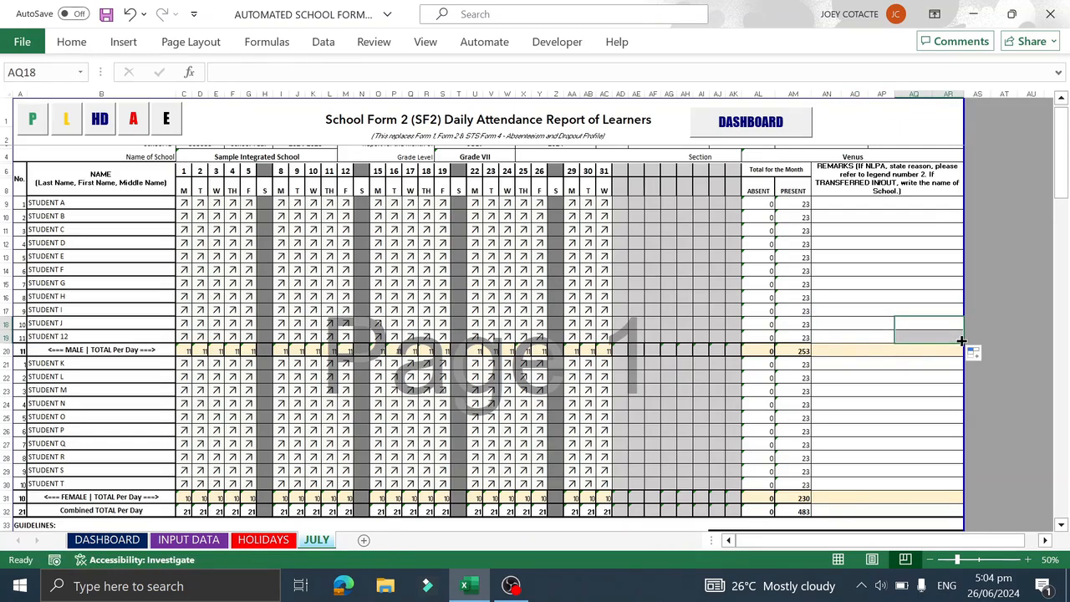
{"action": "left_click", "coordinate": [872, 295]}
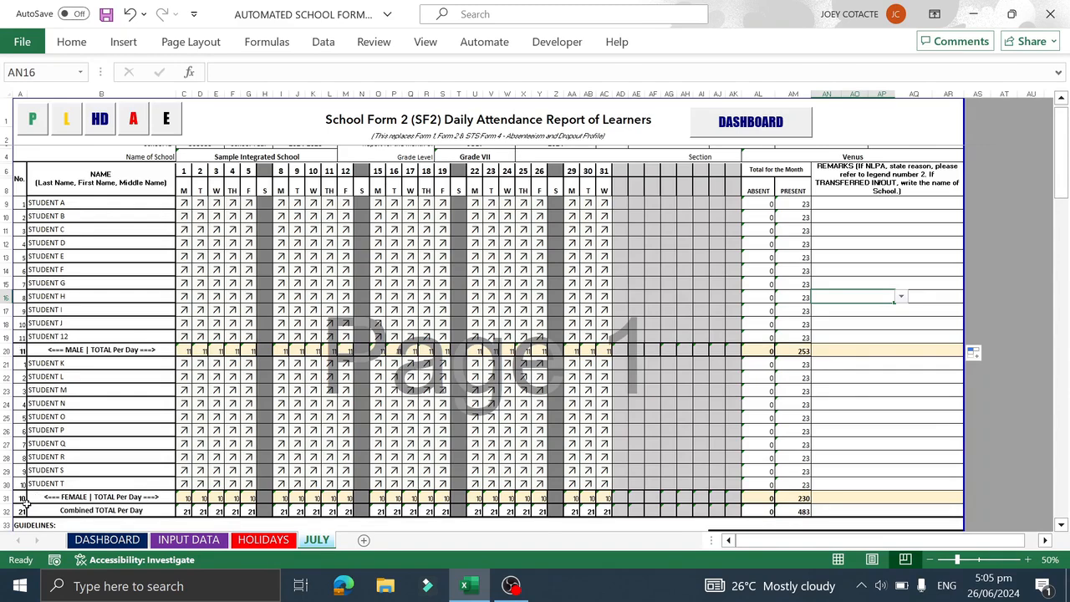
Step: Delete STUDENT 12's row 19 from the July report
{"action": "left_click", "coordinate": [5, 338]}
{"action": "right_click", "coordinate": [7, 340]}
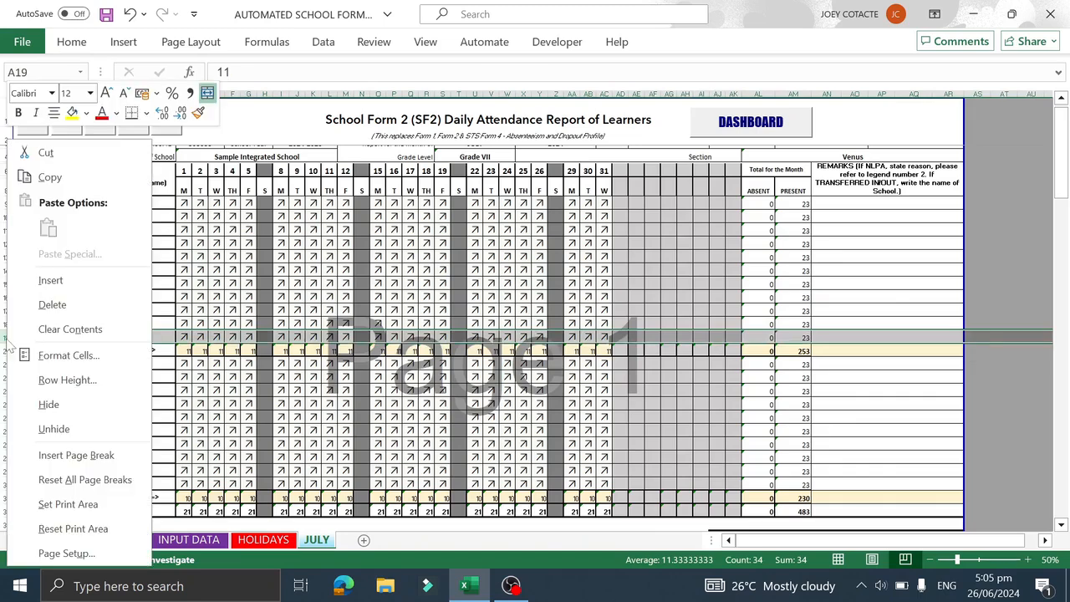
{"action": "left_click", "coordinate": [52, 305]}
Step: Reopen the July report from the dashboard and review its header and student rows
{"action": "left_click", "coordinate": [107, 539]}
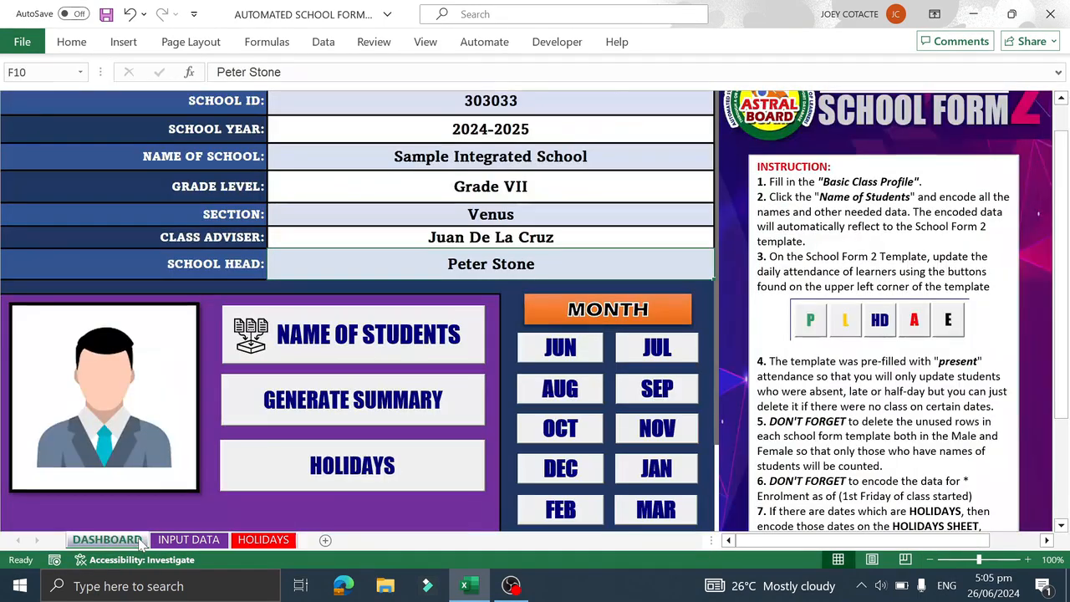
{"action": "left_click", "coordinate": [649, 349]}
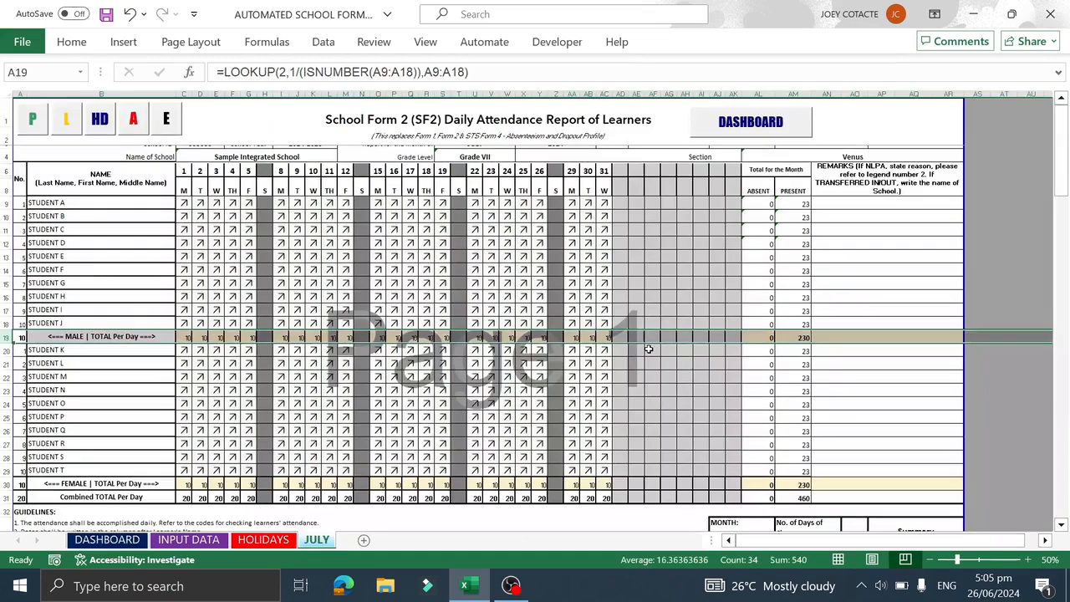
{"action": "left_click", "coordinate": [747, 283]}
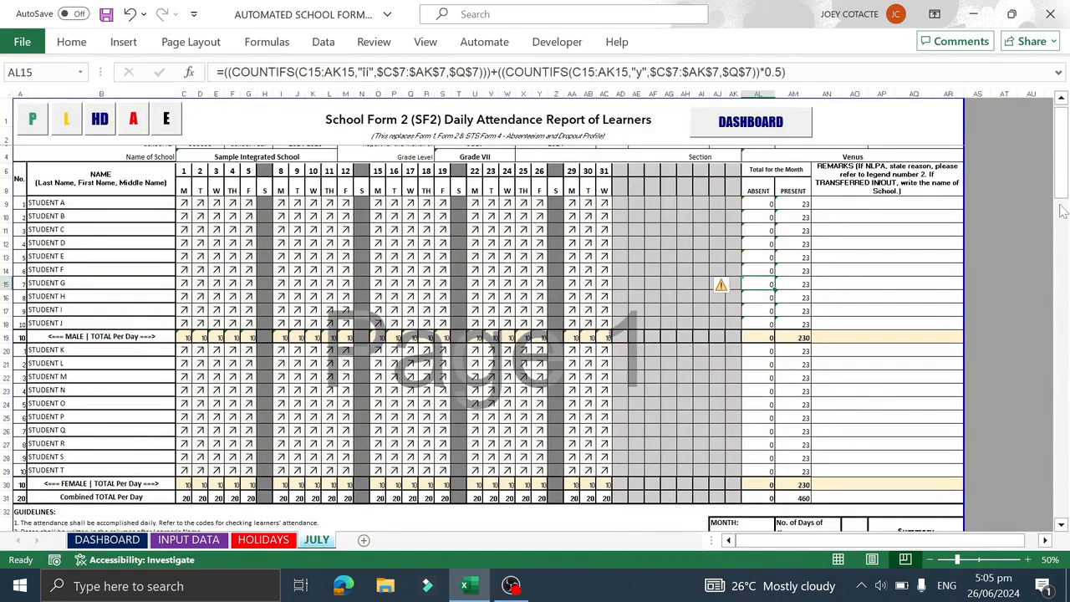
{"action": "left_click_drag", "start_coordinate": [1062, 210], "coordinate": [1063, 164]}
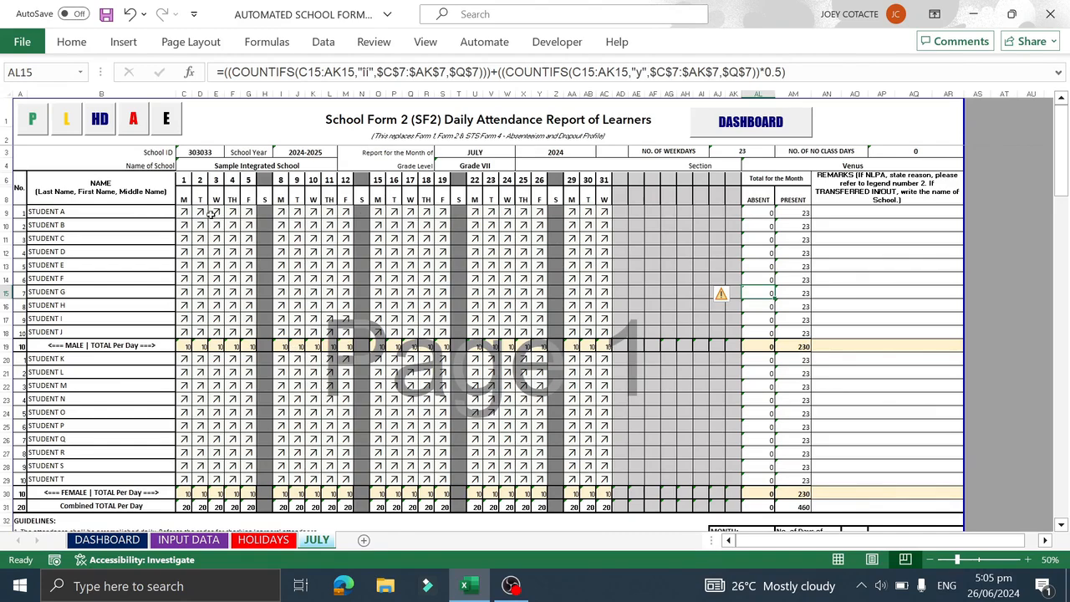
Step: Clear STUDENT A's attendance marks for July 1 to 5
{"action": "left_click_drag", "start_coordinate": [185, 212], "coordinate": [244, 214]}
{"action": "key", "text": "Delete"}
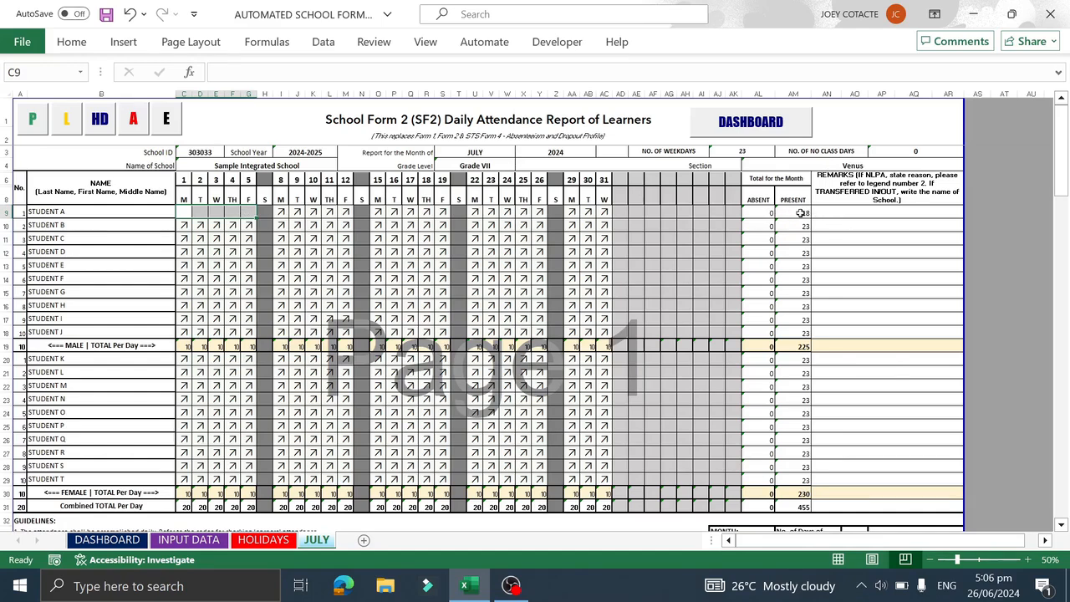
{"action": "left_click", "coordinate": [228, 214]}
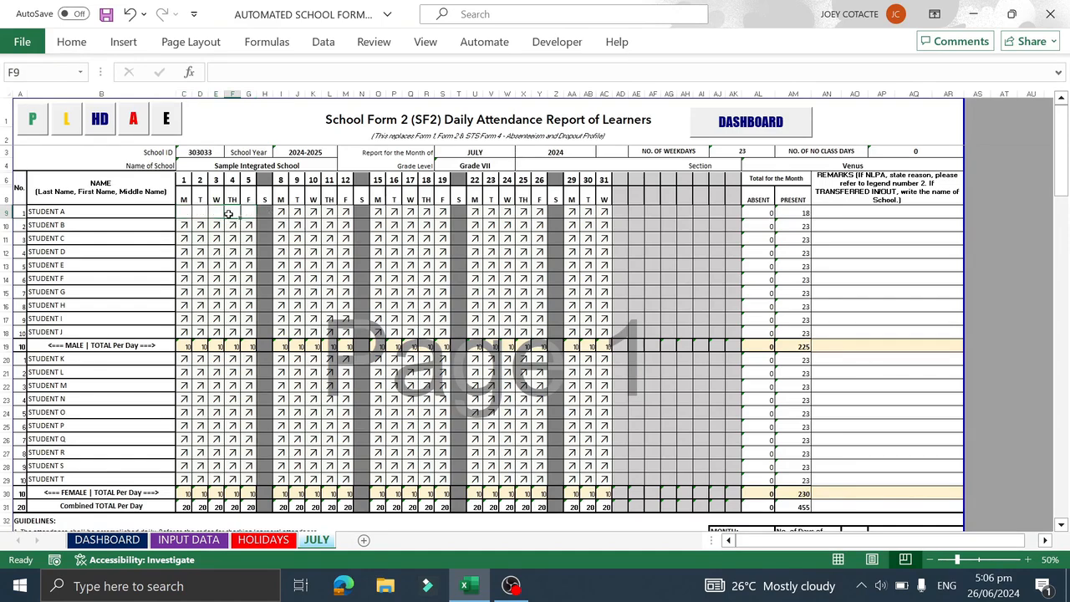
Step: Mark STUDENT A present on July 1 and fill the mark across to July 5
{"action": "left_click", "coordinate": [187, 212]}
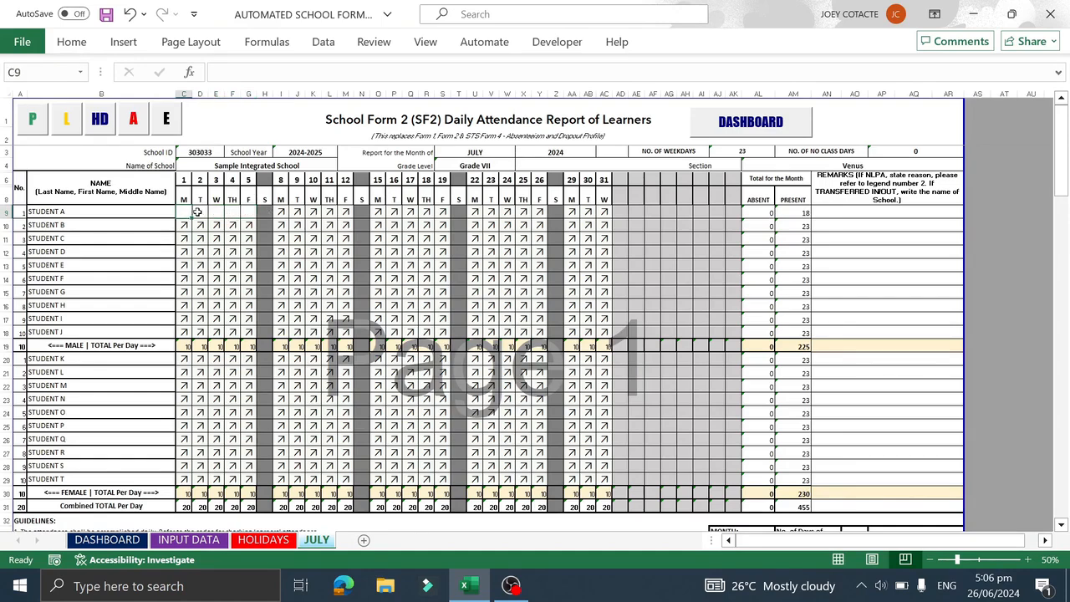
{"action": "left_click", "coordinate": [38, 120]}
{"action": "left_click_drag", "start_coordinate": [192, 218], "coordinate": [249, 215]}
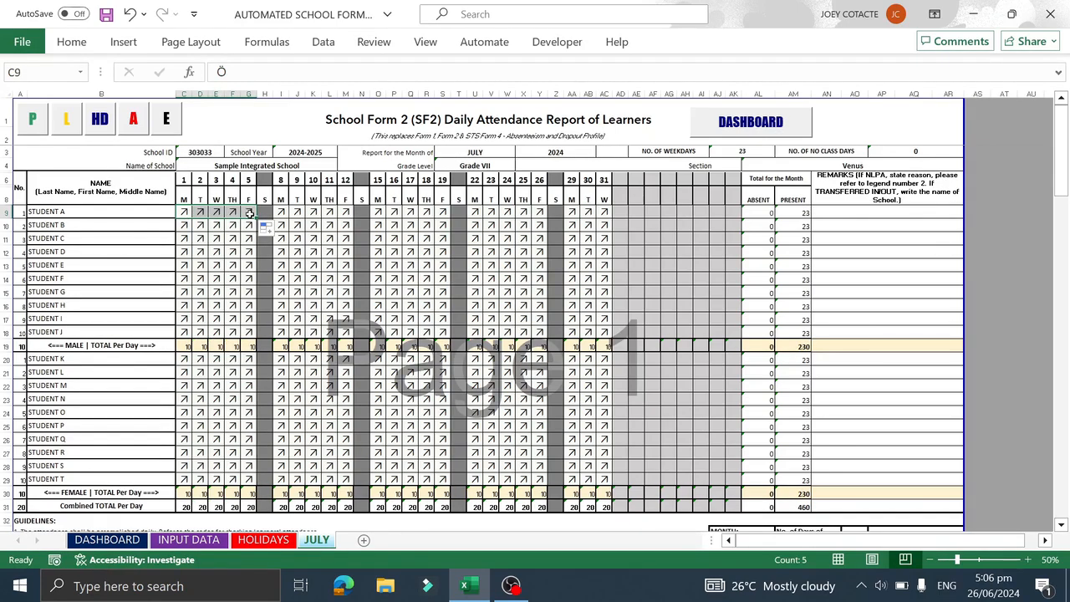
{"action": "left_click", "coordinate": [237, 239]}
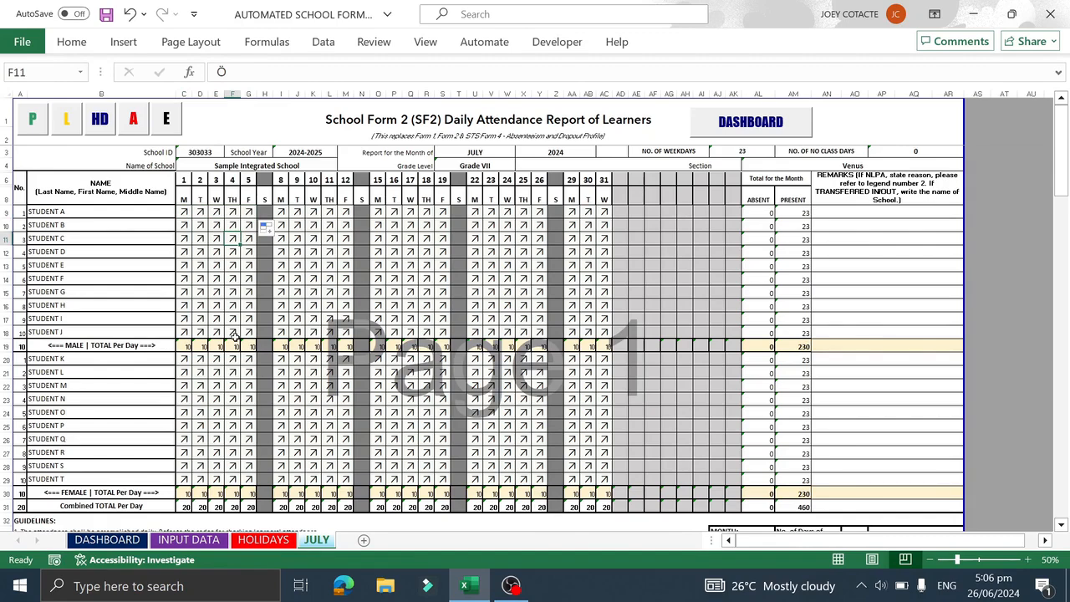
Step: Mark STUDENT A absent on July 2, 10 and 17
{"action": "left_click", "coordinate": [201, 213]}
{"action": "left_click", "coordinate": [123, 121]}
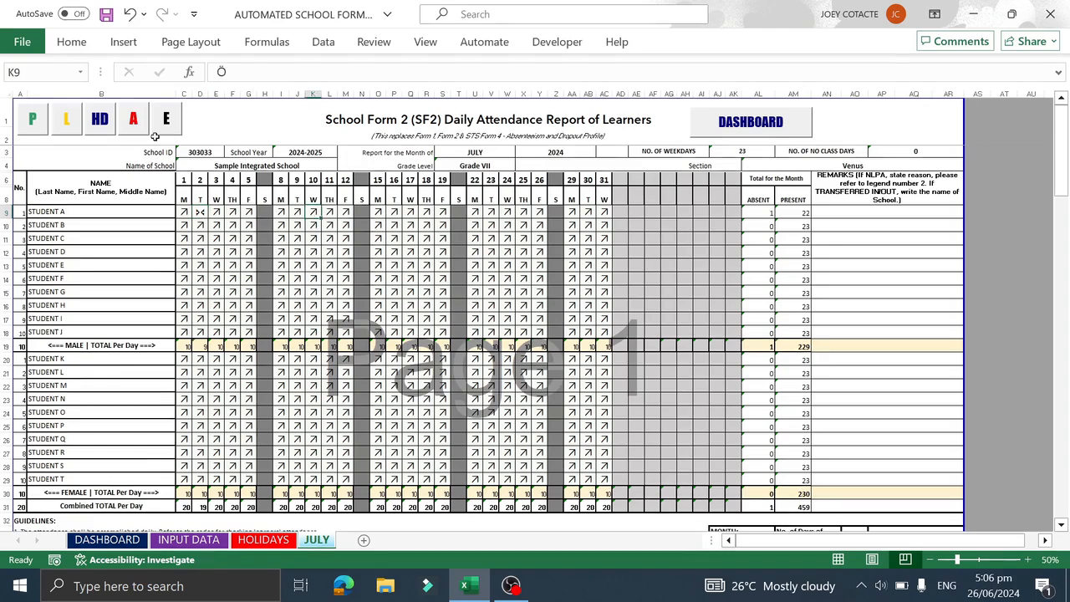
{"action": "left_click", "coordinate": [123, 121]}
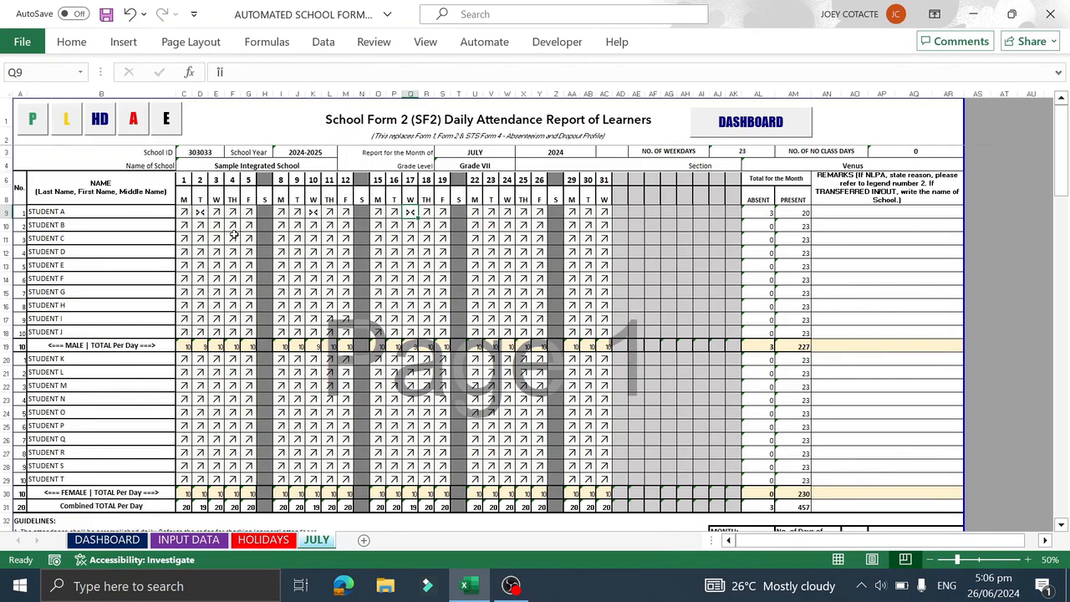
Step: Mark STUDENT B half-day on July 8 and 9, with the E code on July 17, and late on July 24
{"action": "left_click", "coordinate": [281, 226]}
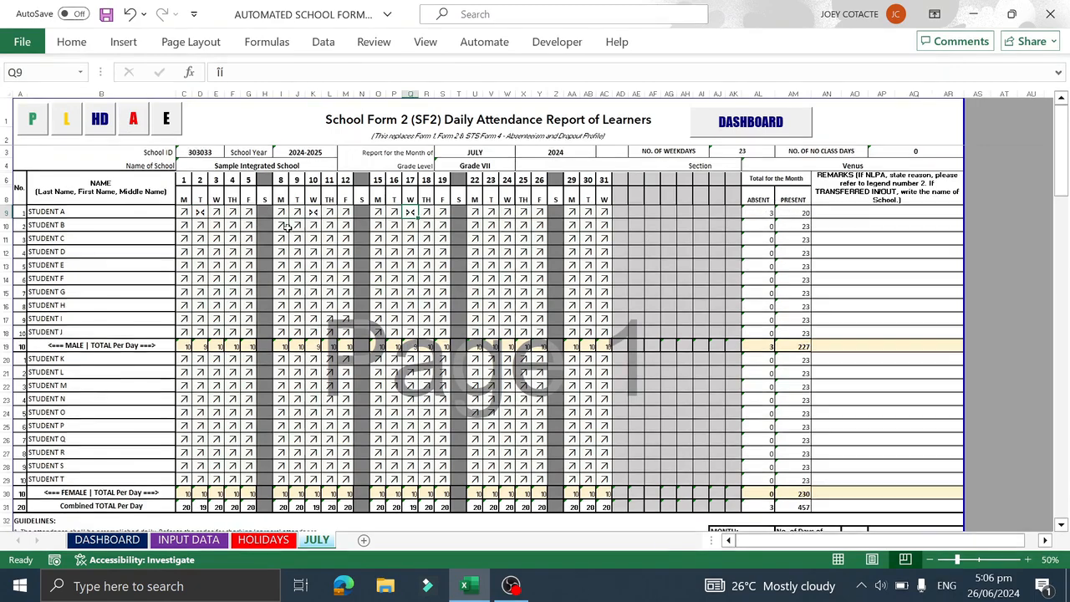
{"action": "left_click", "coordinate": [107, 130]}
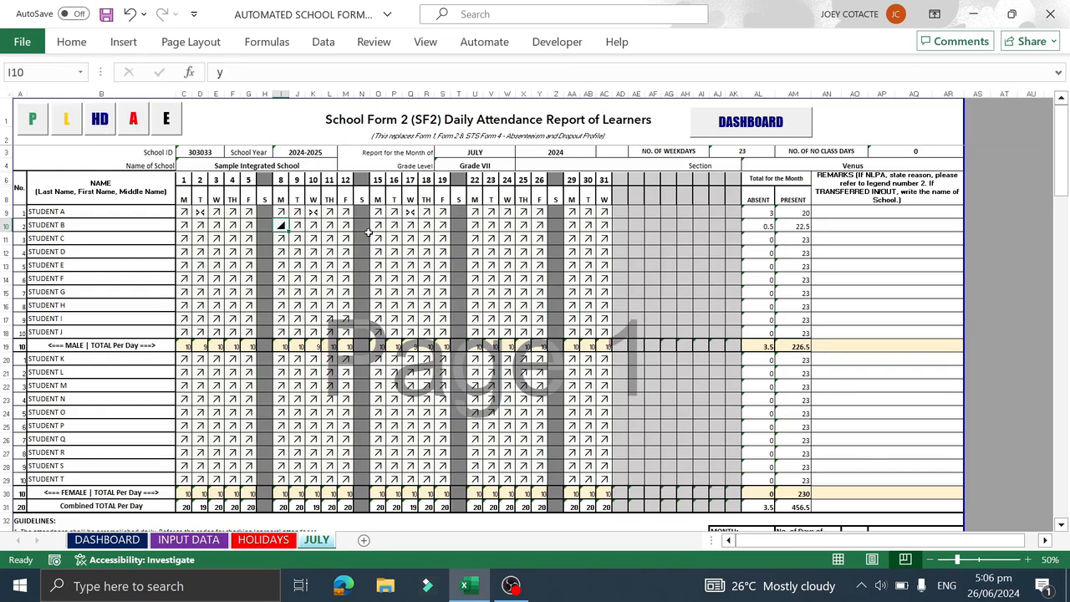
{"action": "left_click", "coordinate": [298, 226]}
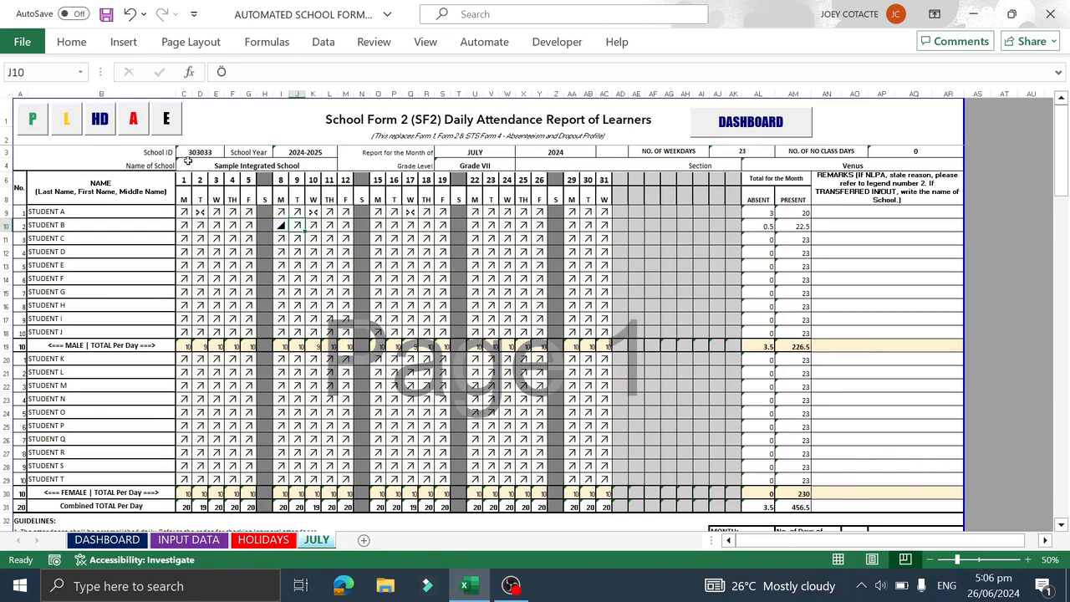
{"action": "left_click", "coordinate": [108, 124]}
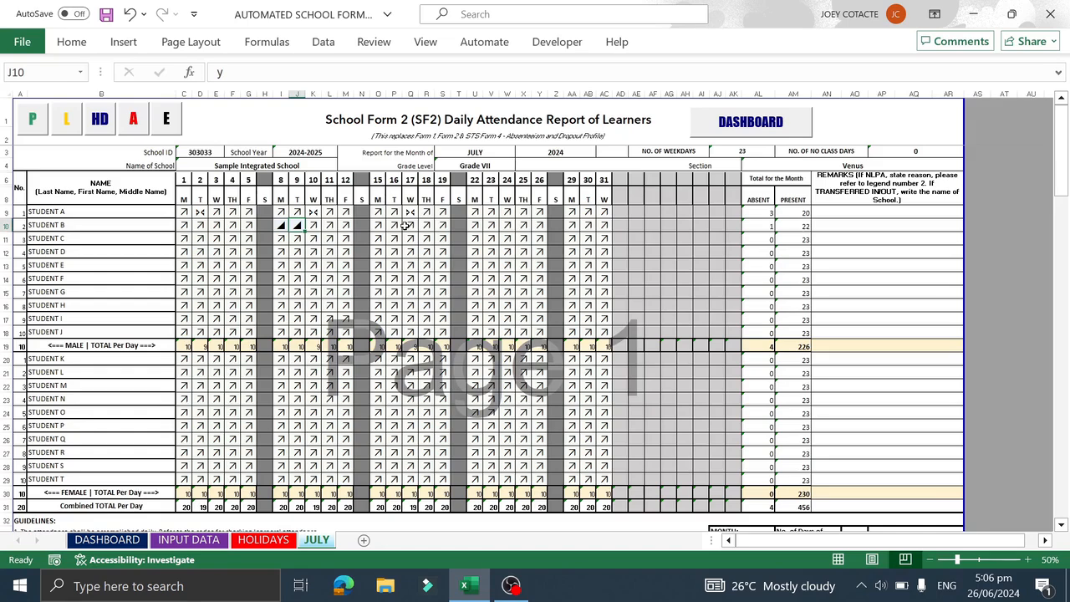
{"action": "left_click", "coordinate": [406, 226]}
{"action": "left_click", "coordinate": [168, 126]}
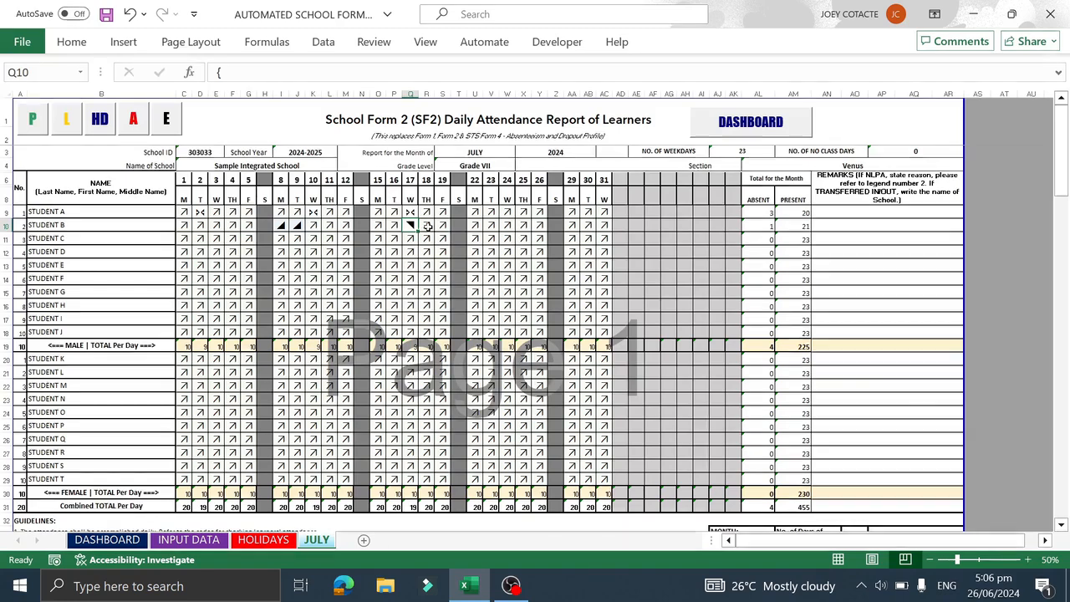
{"action": "left_click", "coordinate": [503, 227]}
{"action": "left_click", "coordinate": [66, 119]}
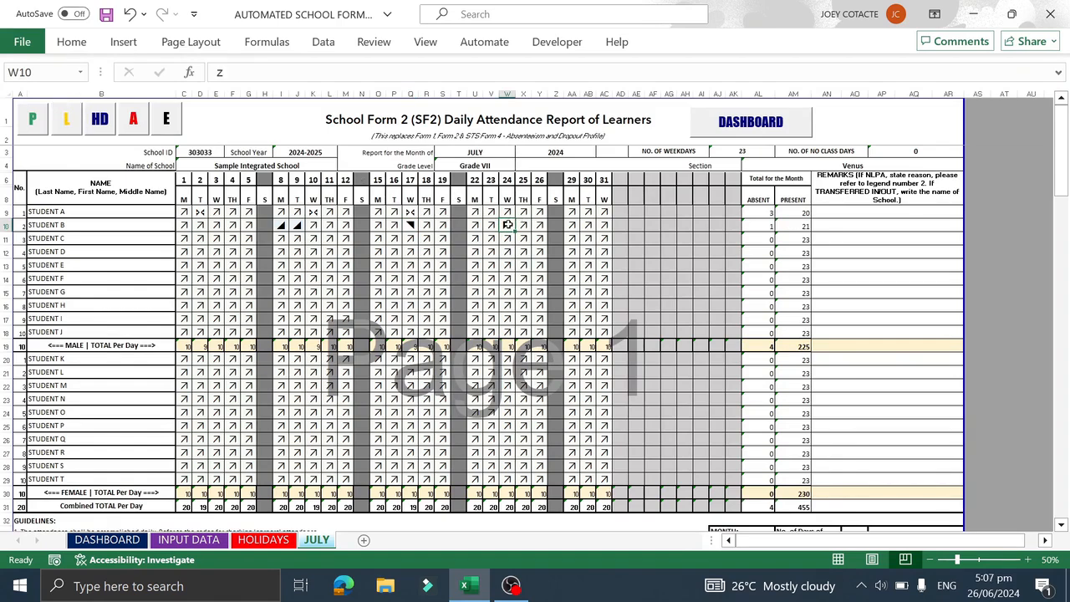
Step: Mark STUDENT D half-day on July 3, late on July 10 and absent on July 17
{"action": "left_click", "coordinate": [217, 252]}
{"action": "left_click", "coordinate": [100, 119]}
{"action": "left_click", "coordinate": [314, 251]}
{"action": "left_click", "coordinate": [67, 121]}
{"action": "left_click", "coordinate": [411, 251]}
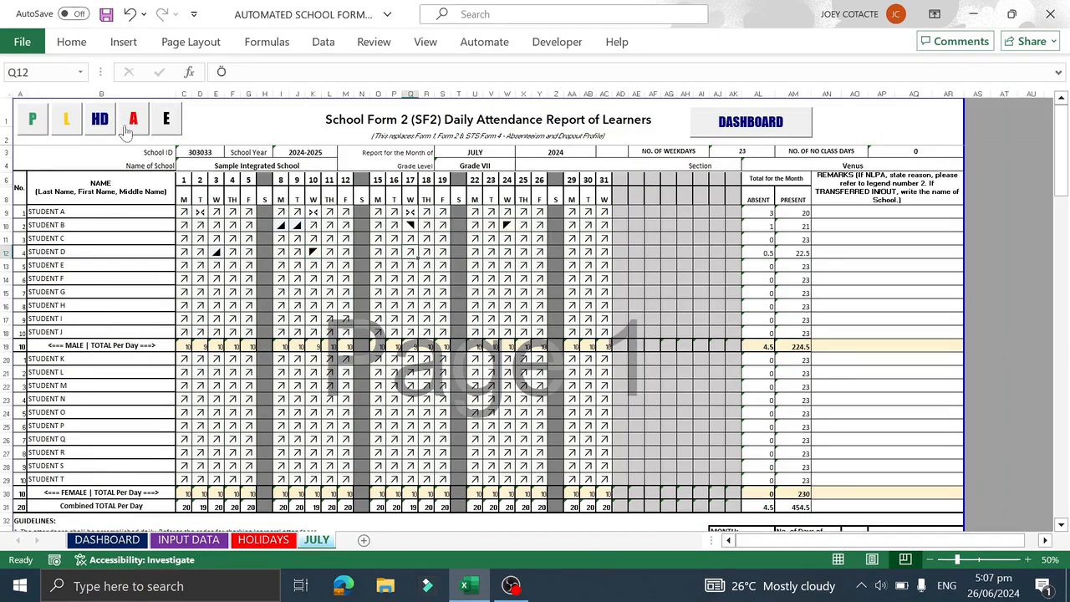
{"action": "left_click", "coordinate": [130, 127]}
Step: Mark STUDENT G absent on July 9 and STUDENT I absent on July 3
{"action": "left_click", "coordinate": [297, 292]}
{"action": "left_click", "coordinate": [133, 120]}
{"action": "left_click", "coordinate": [216, 318]}
{"action": "left_click", "coordinate": [133, 120]}
Step: Mark STUDENT M absent on July 2, 4, 10, 11 and 12
{"action": "left_click", "coordinate": [200, 385]}
{"action": "left_click", "coordinate": [133, 122]}
{"action": "left_click", "coordinate": [233, 386]}
{"action": "left_click", "coordinate": [136, 127]}
{"action": "left_click", "coordinate": [312, 387]}
{"action": "left_click", "coordinate": [134, 123]}
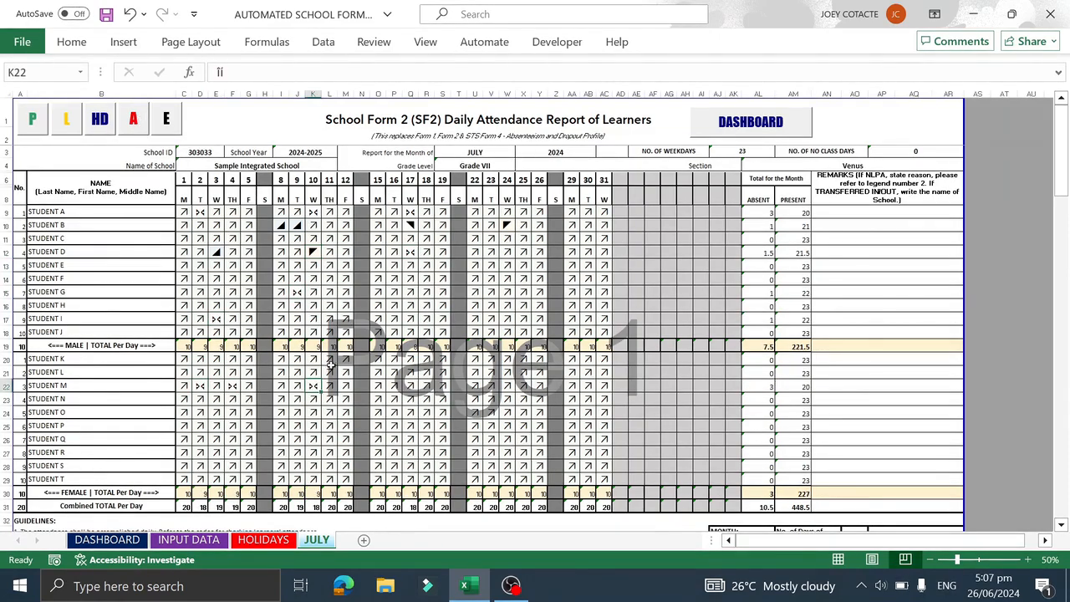
{"action": "left_click", "coordinate": [133, 119]}
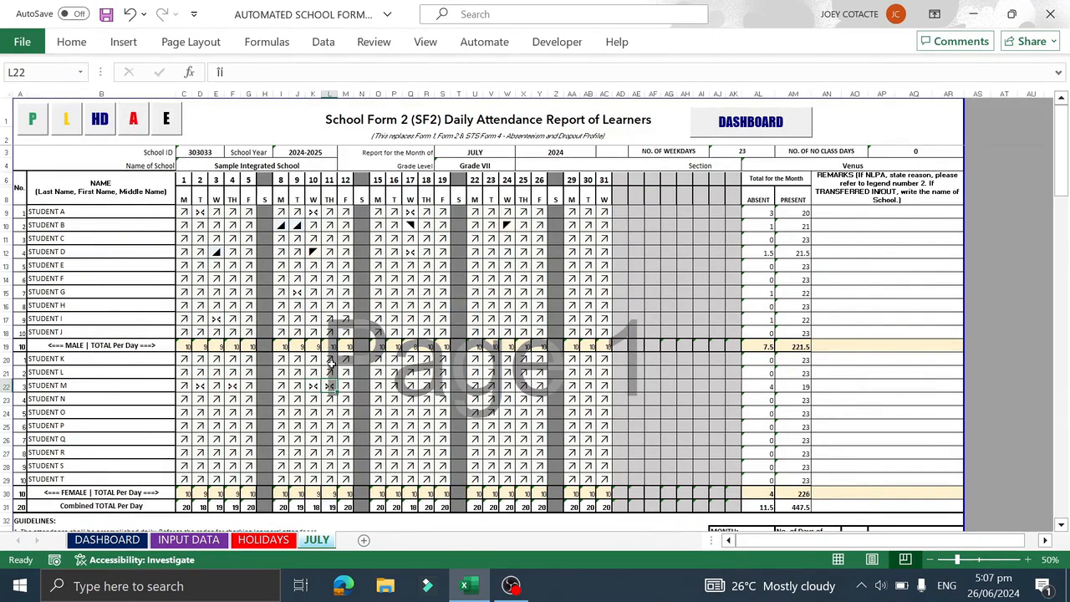
{"action": "left_click", "coordinate": [345, 386]}
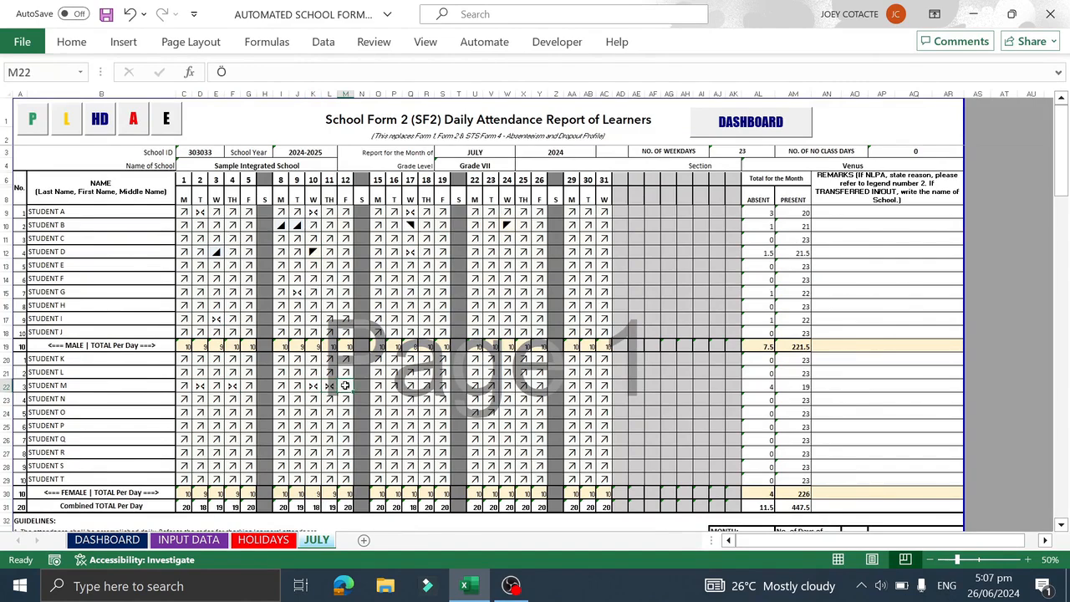
{"action": "left_click", "coordinate": [133, 119]}
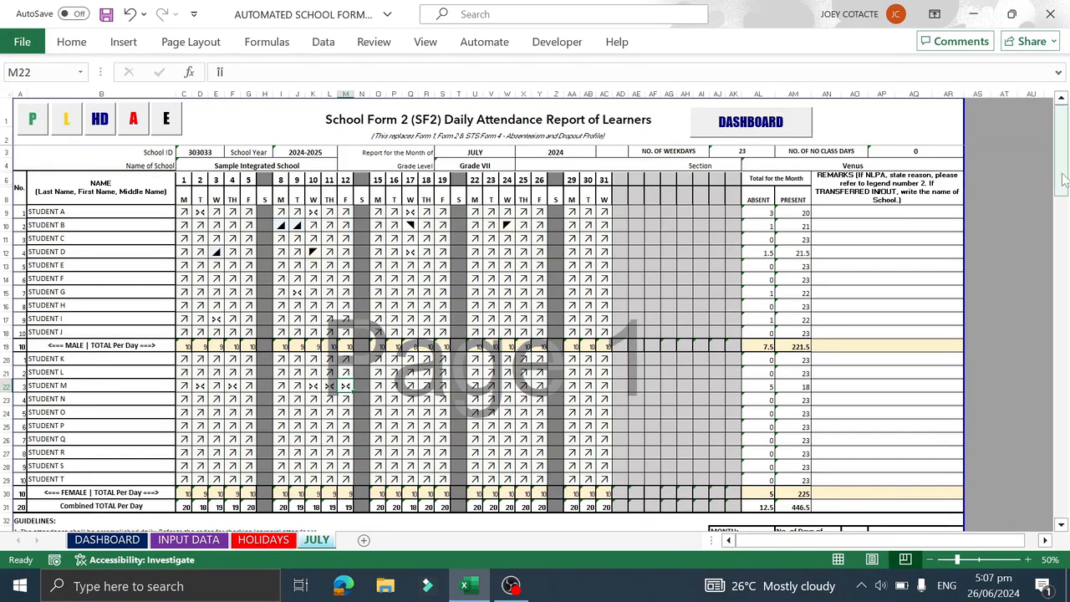
Step: Check the July summary table's attendance figures and its row for students absent five consecutive days
{"action": "left_click_drag", "start_coordinate": [1061, 183], "coordinate": [1063, 259]}
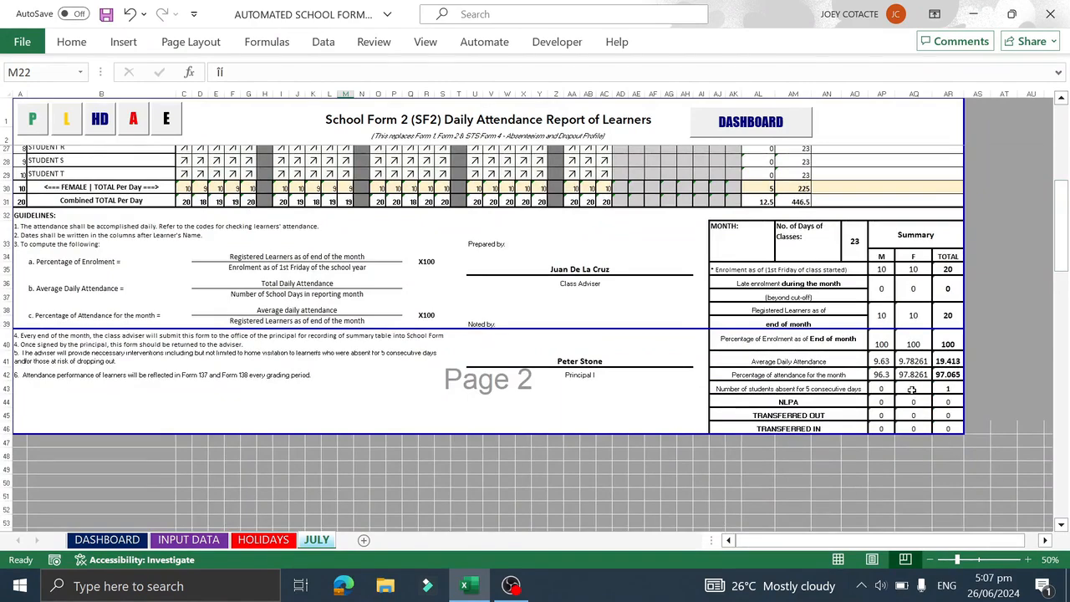
{"action": "left_click_drag", "start_coordinate": [1067, 266], "coordinate": [1066, 238]}
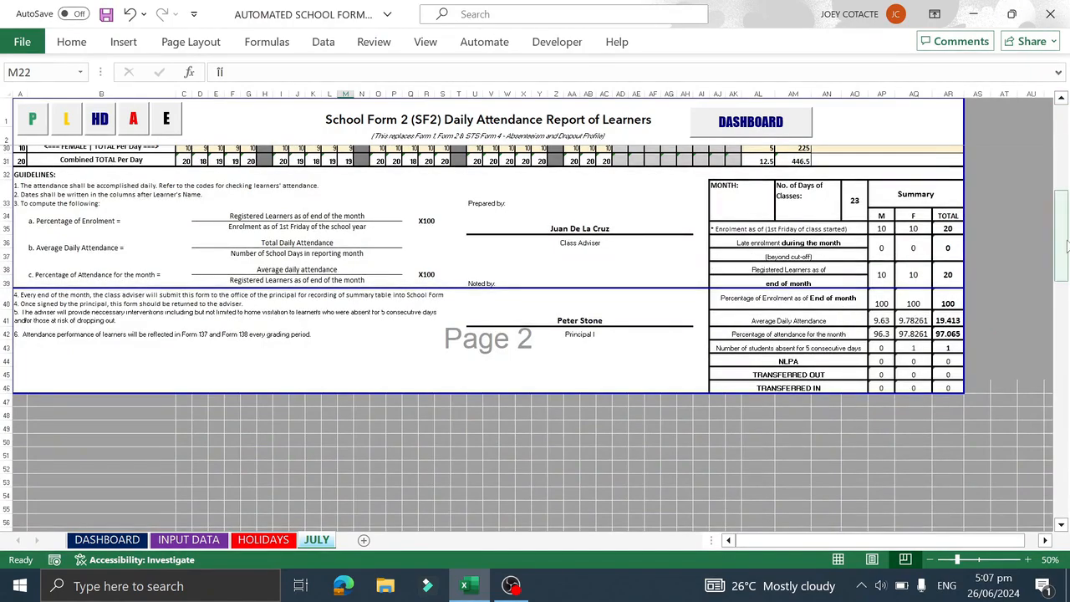
{"action": "left_click_drag", "start_coordinate": [1065, 239], "coordinate": [1065, 153]}
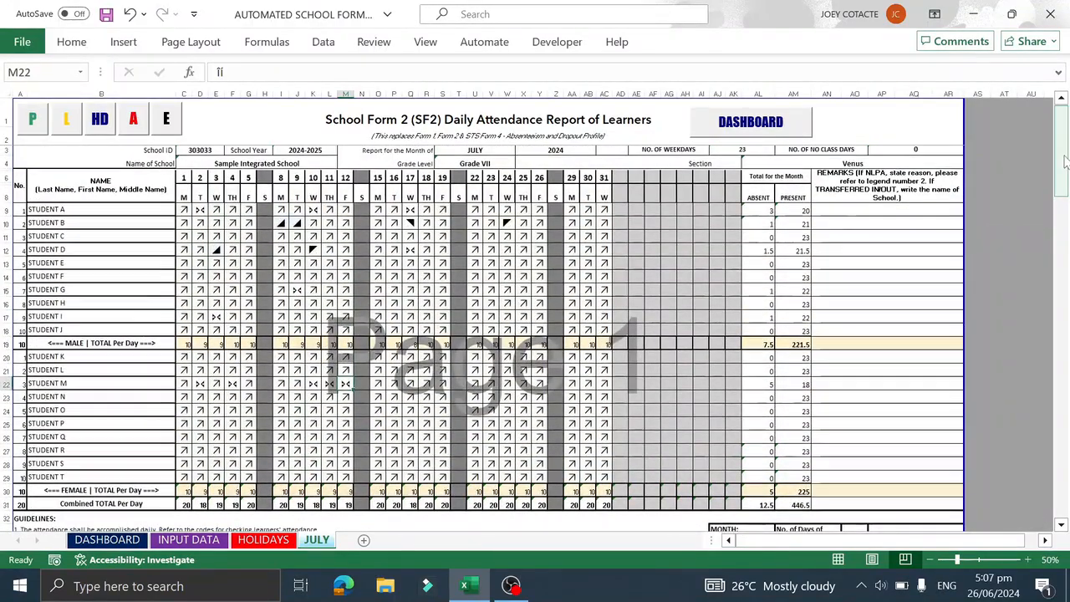
Step: Review the remark options offered for STUDENT A without choosing one
{"action": "left_click", "coordinate": [861, 210]}
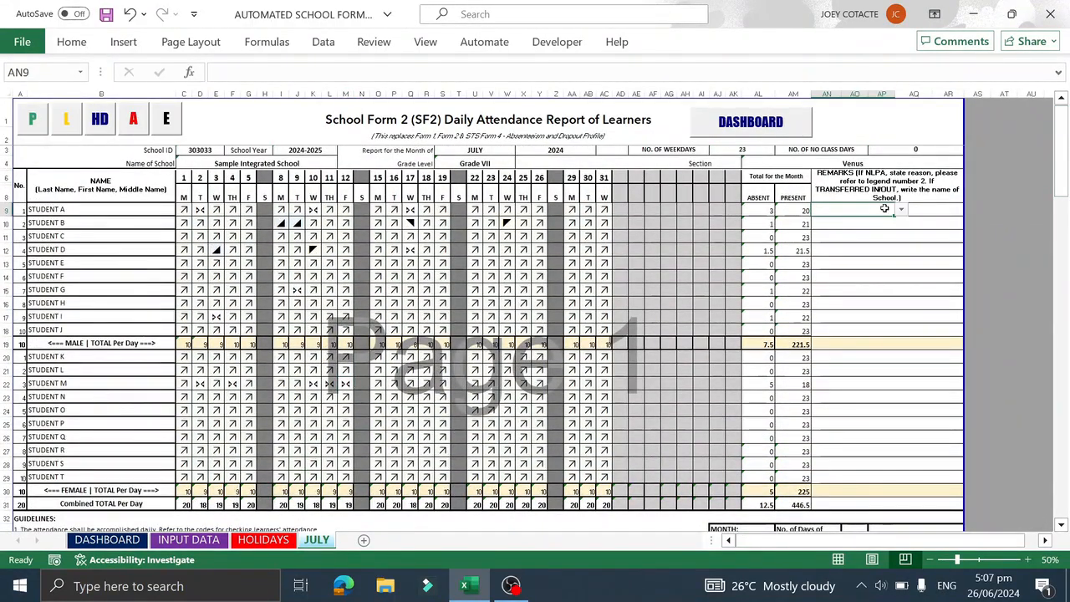
{"action": "left_click", "coordinate": [901, 211]}
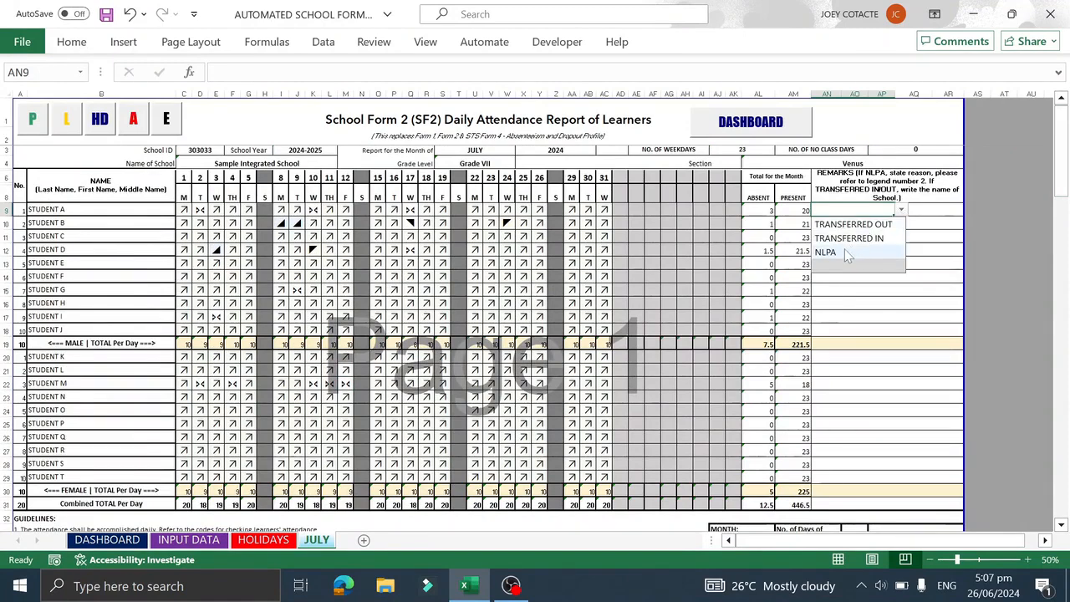
{"action": "left_click", "coordinate": [978, 262]}
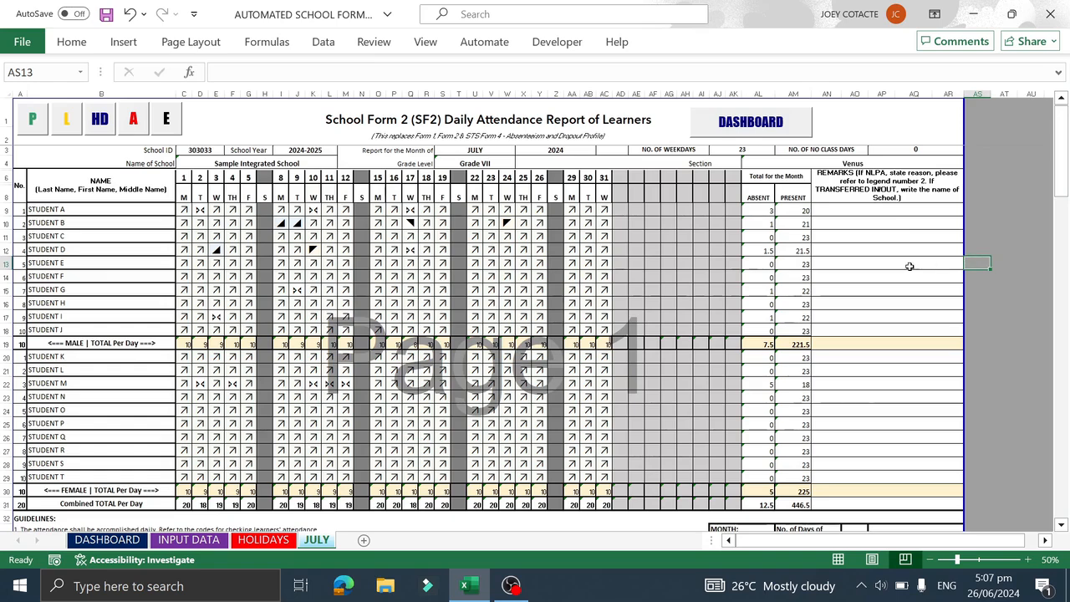
Step: Set STUDENT D's remark to TRANSFERRED OUT and select the adjacent remarks cell
{"action": "left_click", "coordinate": [858, 250]}
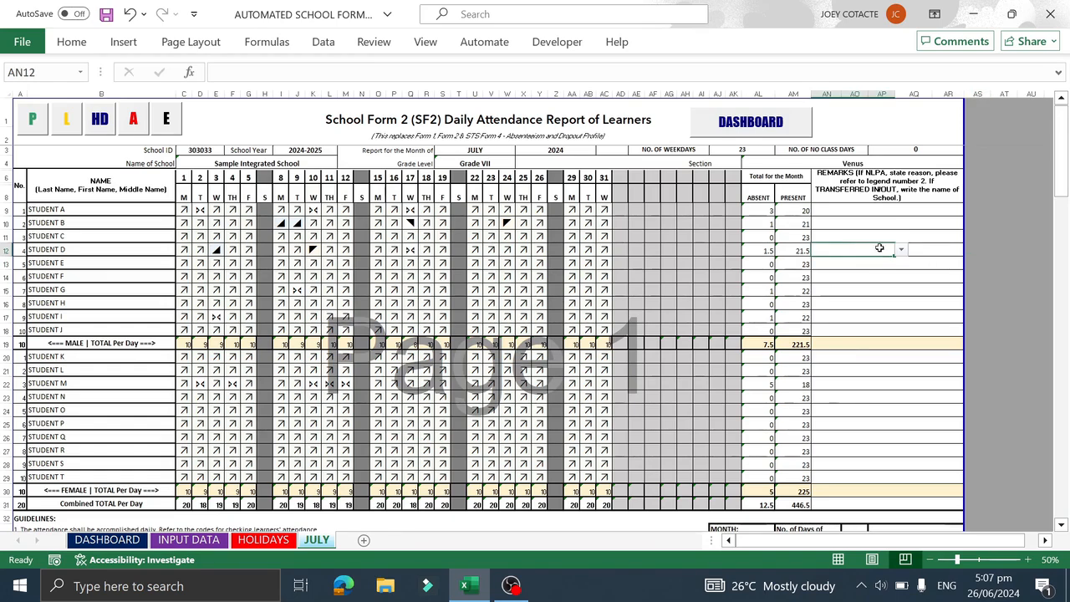
{"action": "left_click", "coordinate": [902, 250]}
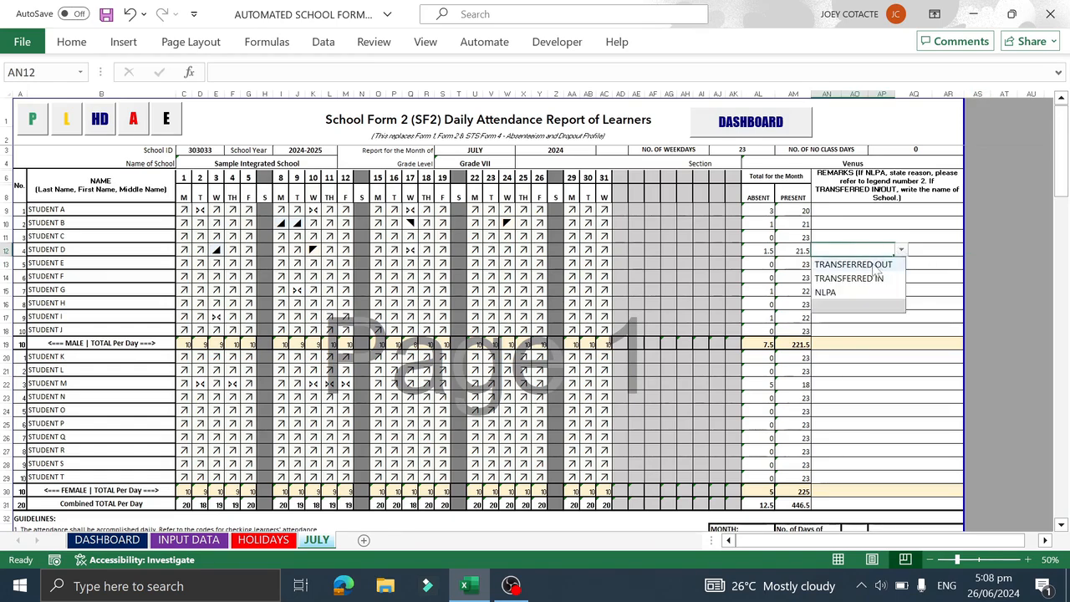
{"action": "left_click", "coordinate": [872, 264]}
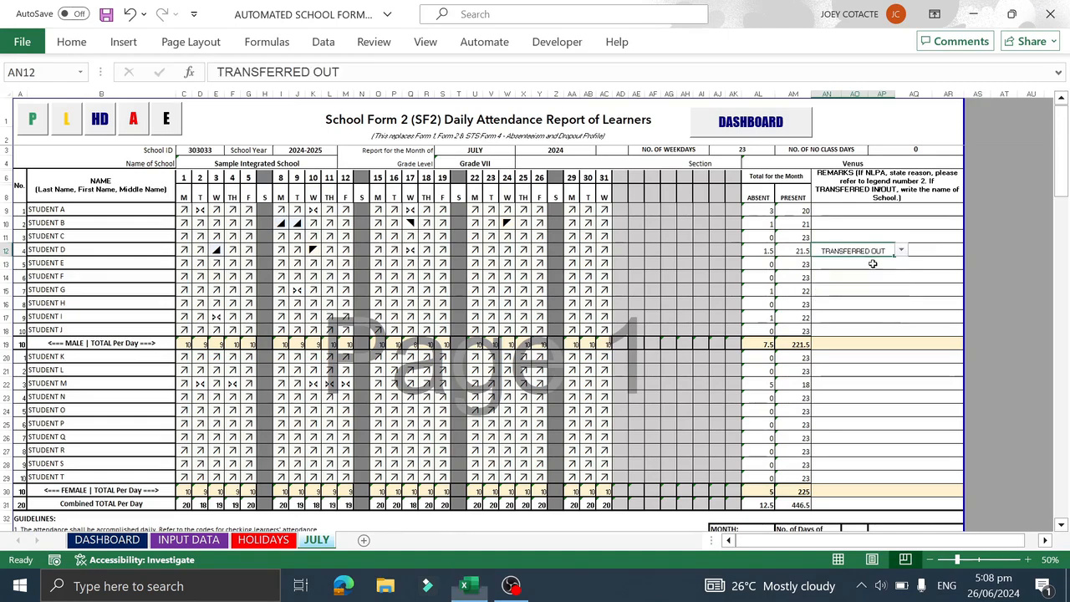
{"action": "left_click", "coordinate": [926, 250]}
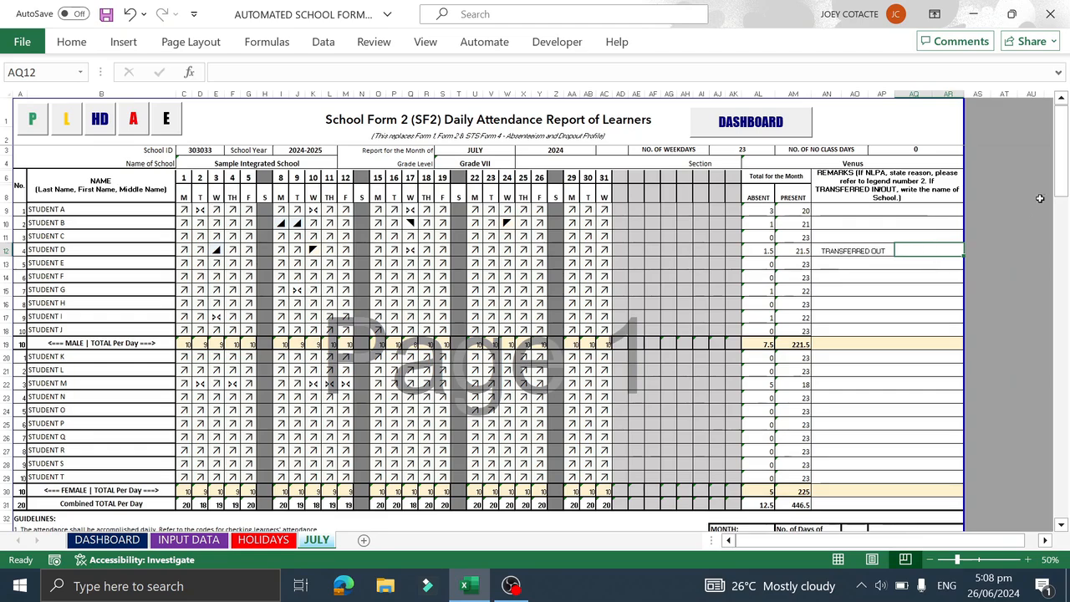
Step: Check the summary's registered learners and transfer rows, and preview the July report's printout
{"action": "left_click_drag", "start_coordinate": [1062, 183], "coordinate": [1064, 213]}
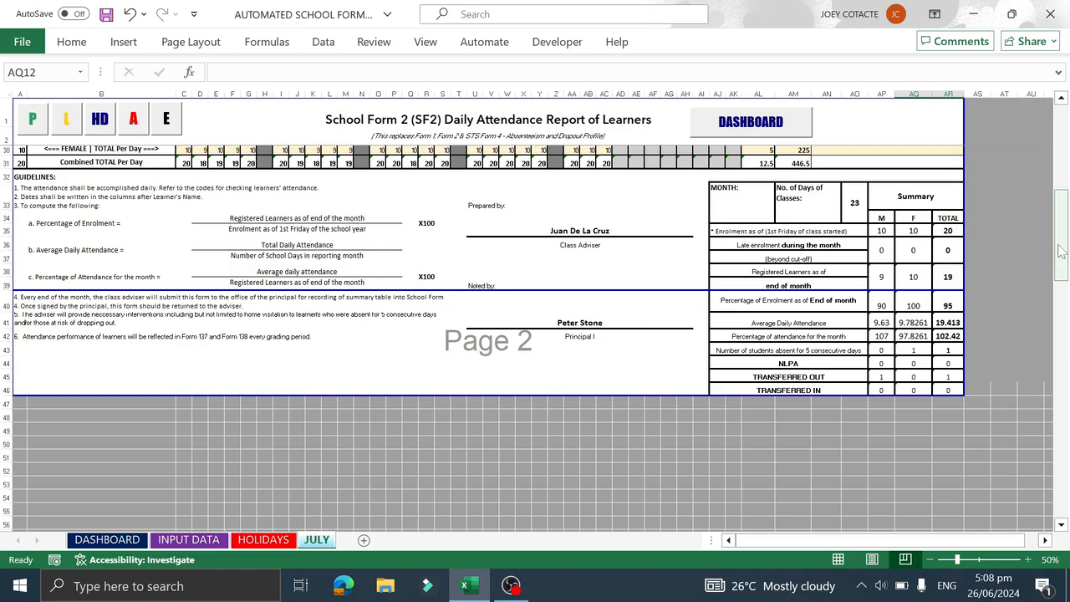
{"action": "left_click_drag", "start_coordinate": [1060, 247], "coordinate": [1060, 146]}
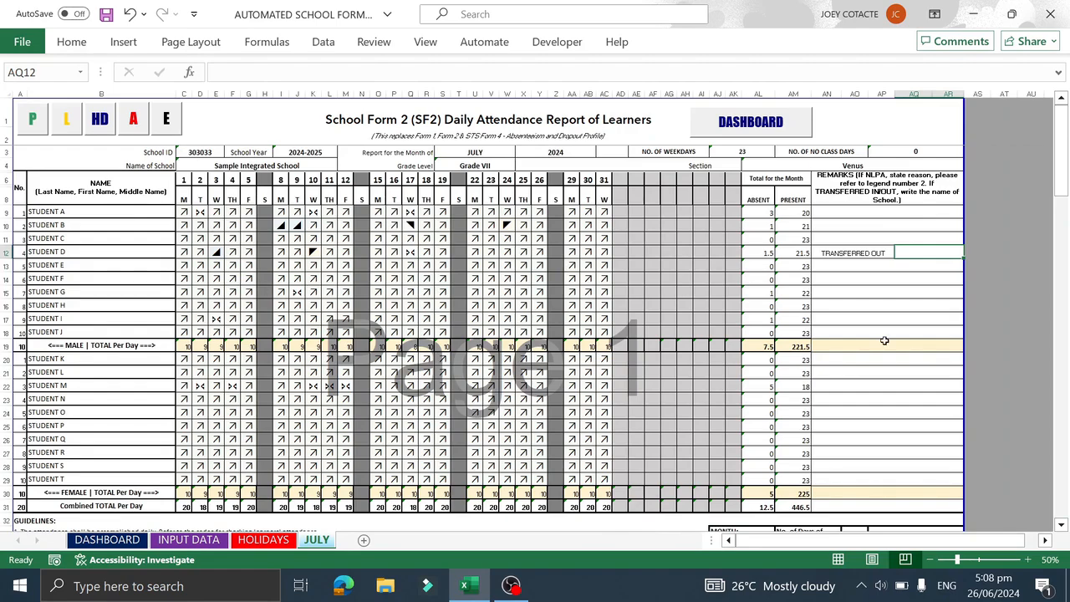
{"action": "left_click", "coordinate": [1064, 175]}
{"action": "mouse_move", "coordinate": [1065, 175]}
{"action": "left_mouse_down"}
{"action": "mouse_move", "coordinate": [1065, 251]}
{"action": "mouse_move", "coordinate": [1063, 165]}
{"action": "left_mouse_up"}
{"action": "key", "text": "ctrl+p"}
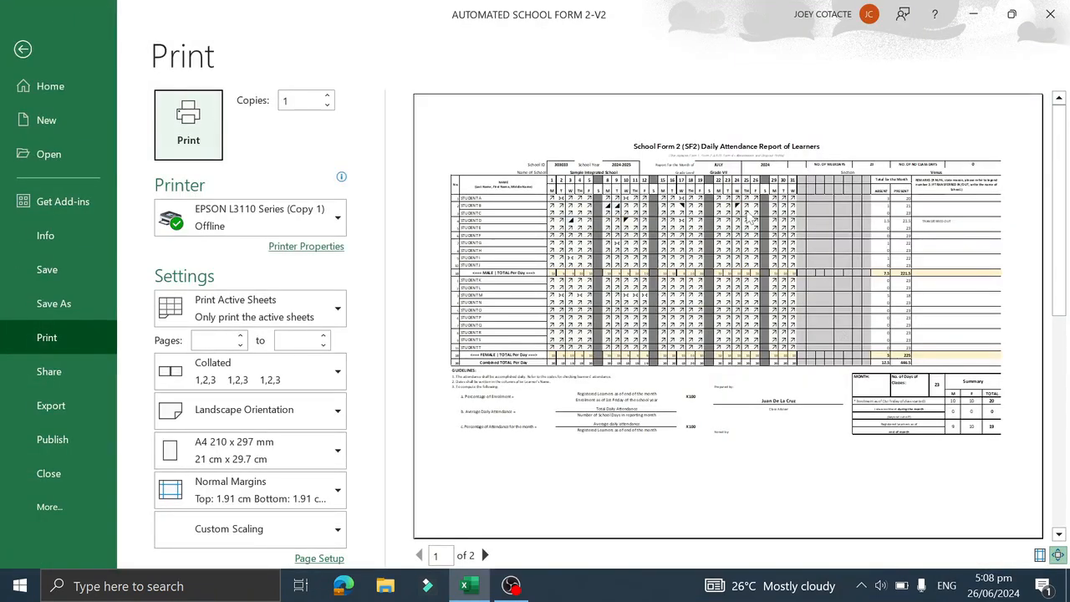
{"action": "left_click", "coordinate": [24, 50]}
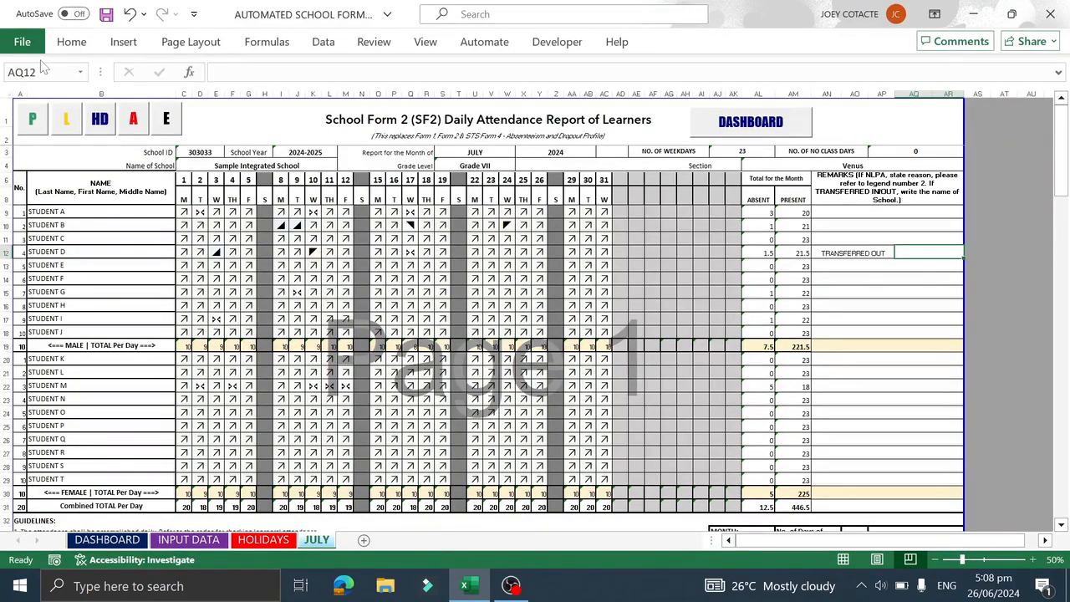
Step: Look over the dashboard, the HOLIDAYS sheet and the July report's date columns
{"action": "left_click", "coordinate": [107, 541]}
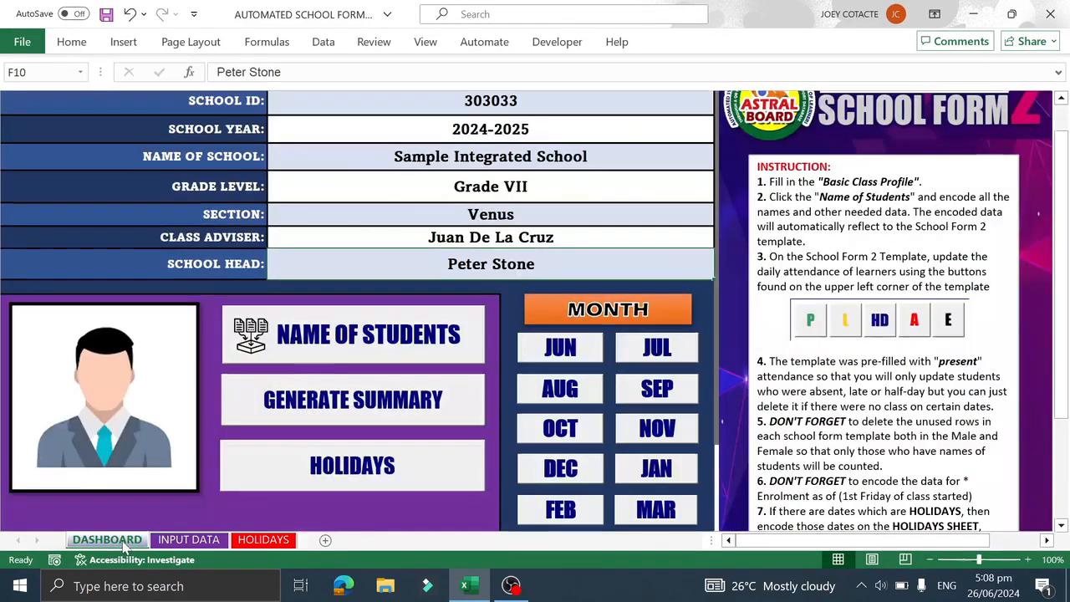
{"action": "left_click", "coordinate": [246, 540]}
{"action": "left_click", "coordinate": [109, 540]}
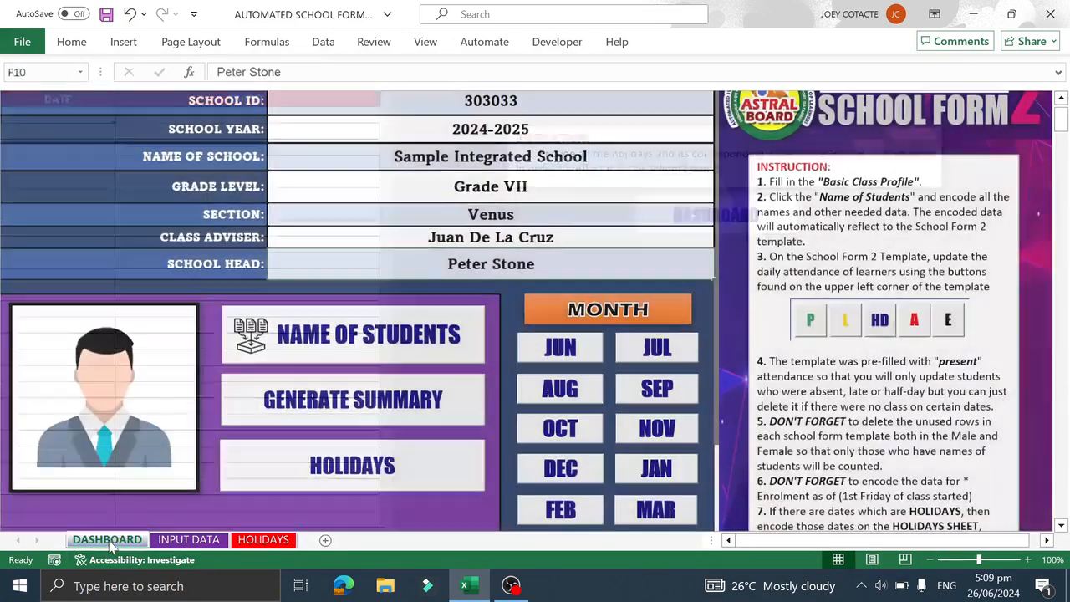
{"action": "left_click", "coordinate": [662, 348]}
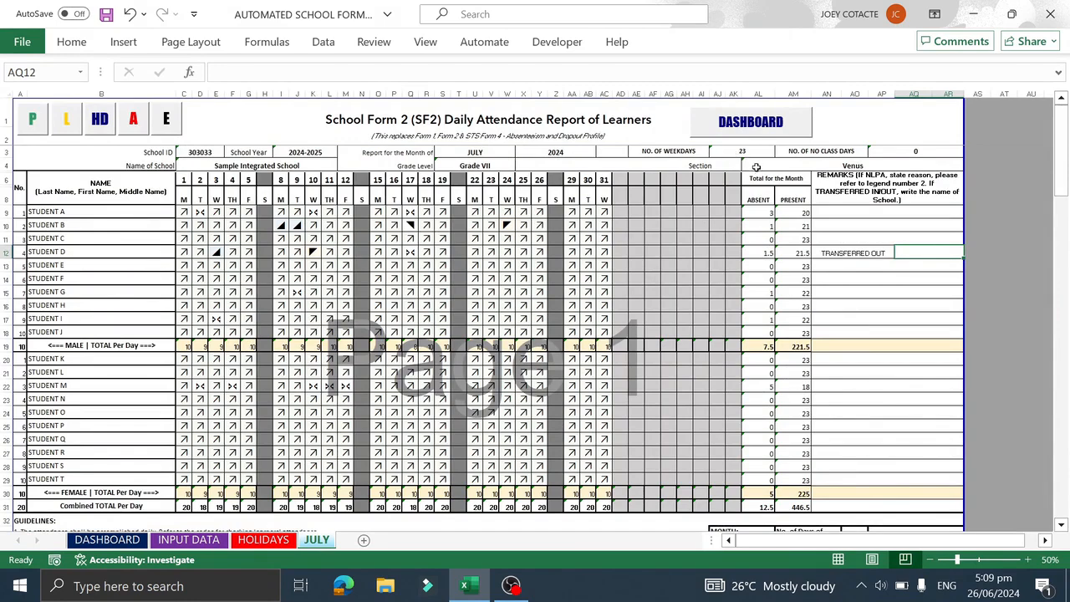
{"action": "left_click", "coordinate": [264, 542]}
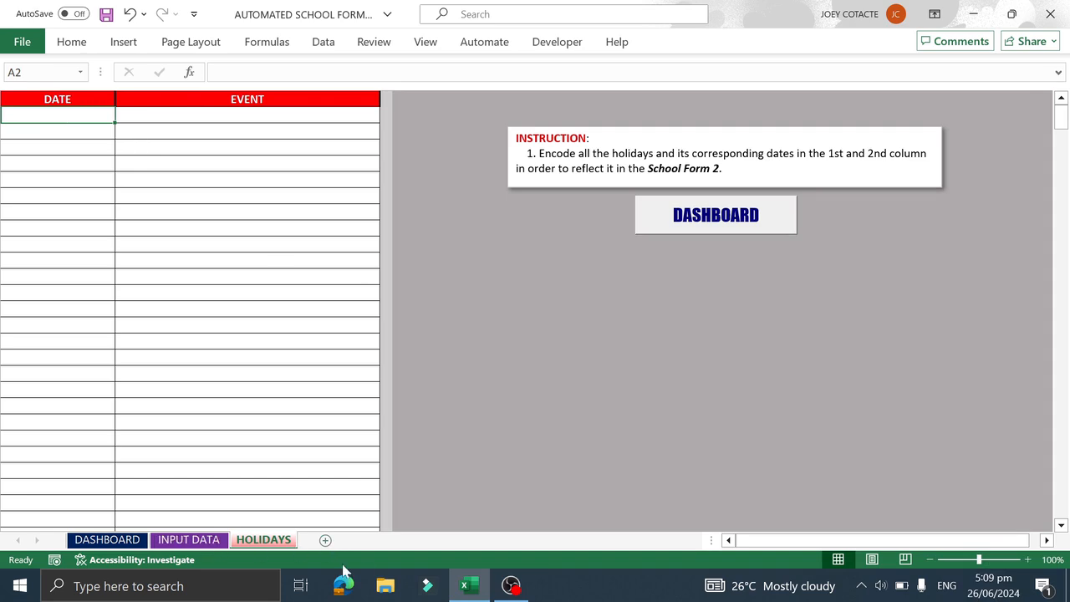
{"action": "left_click", "coordinate": [123, 546]}
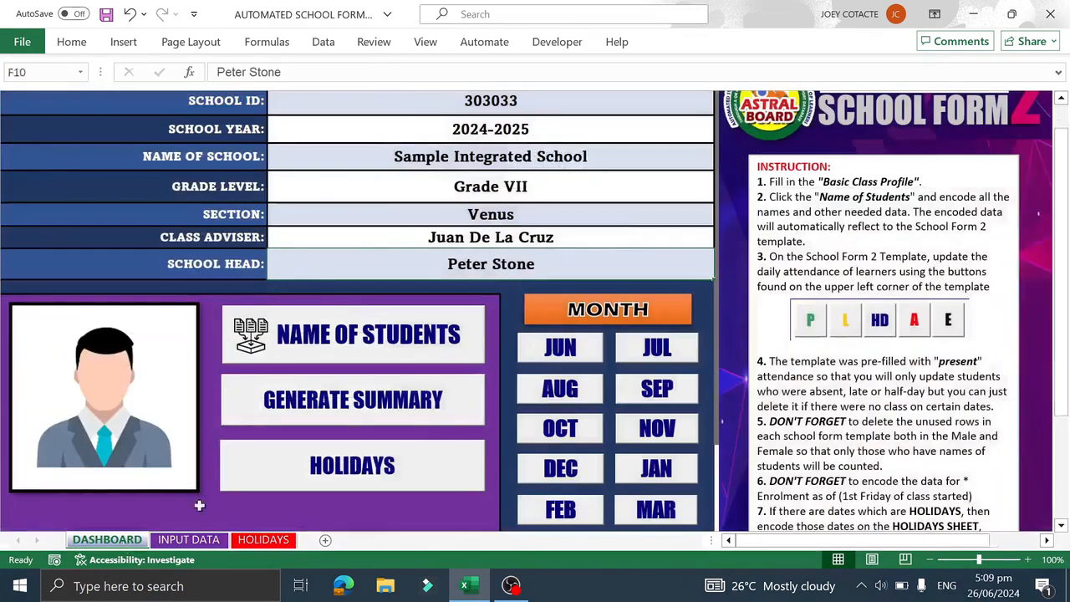
{"action": "left_click", "coordinate": [646, 357]}
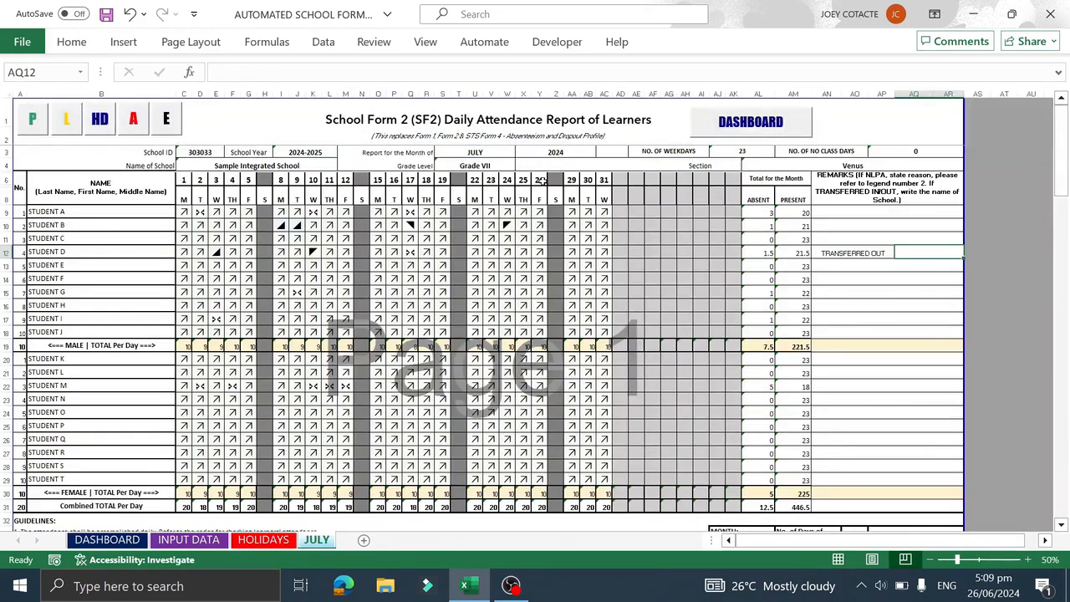
Step: On the HOLIDAYS sheet, add the date 26/07/2024 with the event HOLIDAY in the first row
{"action": "left_click", "coordinate": [263, 539]}
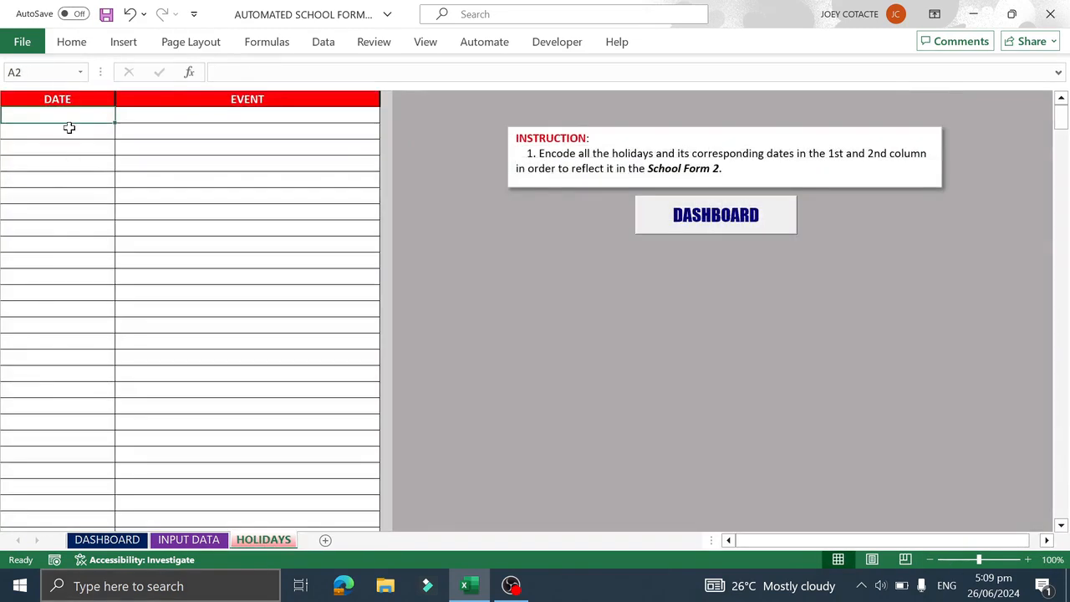
{"action": "type", "text": "26/07/2024"}
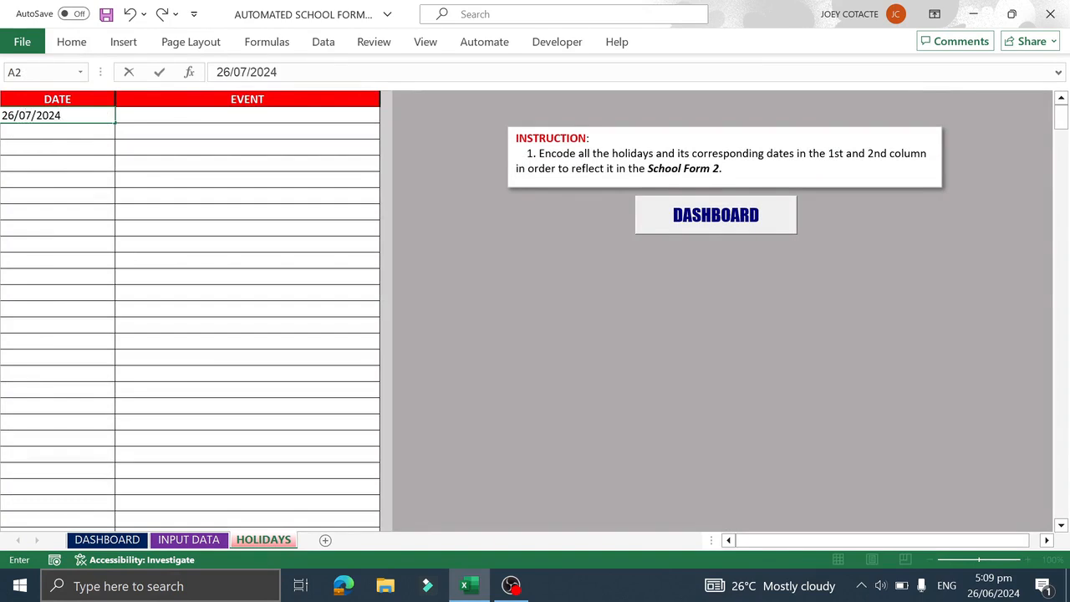
{"action": "key", "text": "Return"}
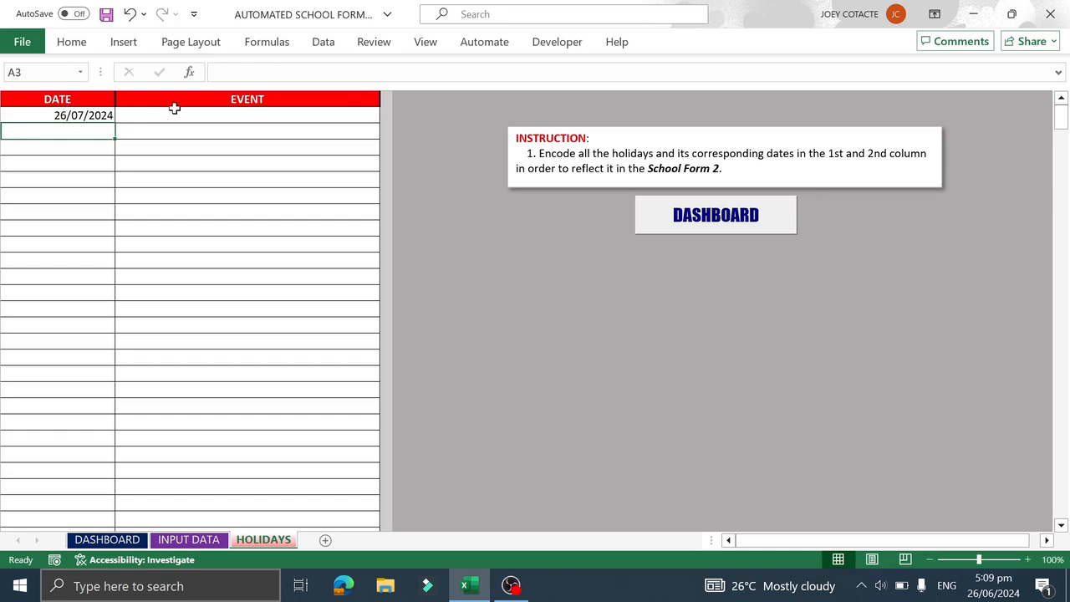
{"action": "left_click", "coordinate": [180, 112]}
{"action": "type", "text": "HOLIDAY"}
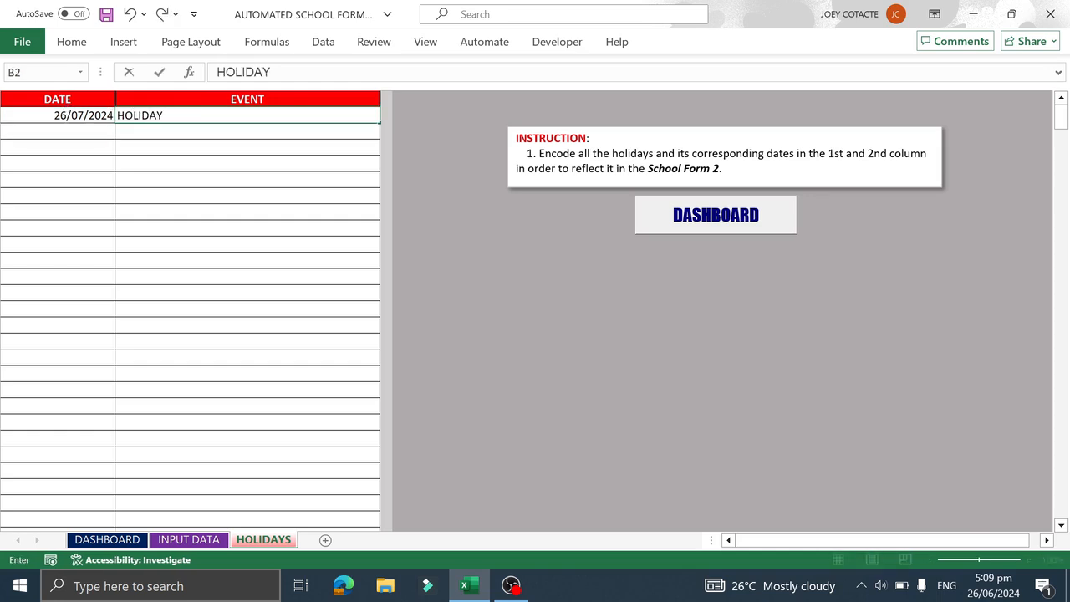
{"action": "key", "text": "Return"}
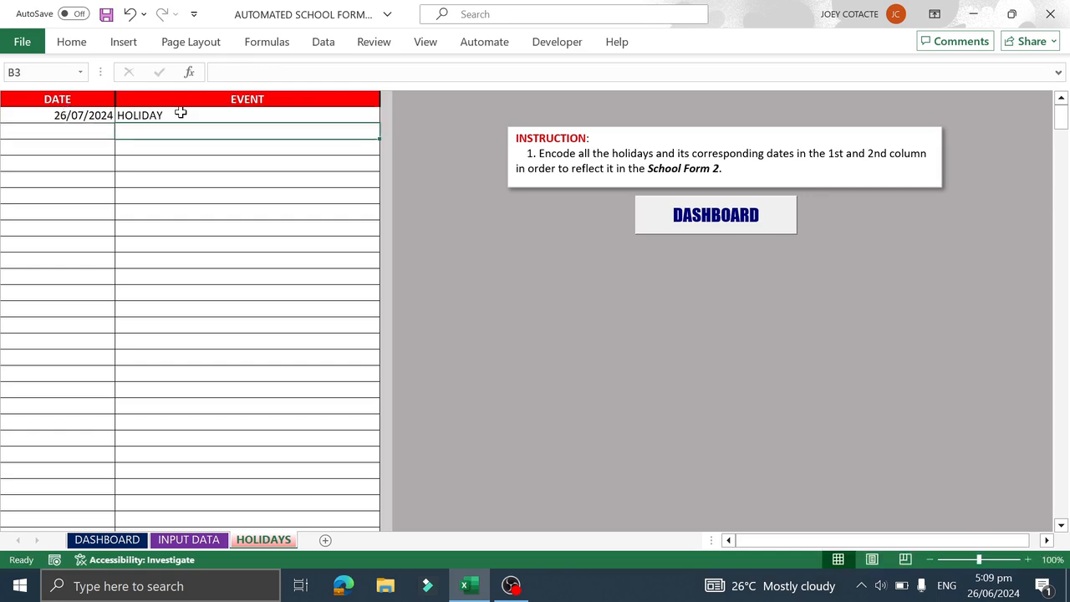
Step: Return to the July report and check its number of no-class days and the summary's number of days of classes
{"action": "left_click", "coordinate": [717, 217]}
{"action": "left_click", "coordinate": [649, 352]}
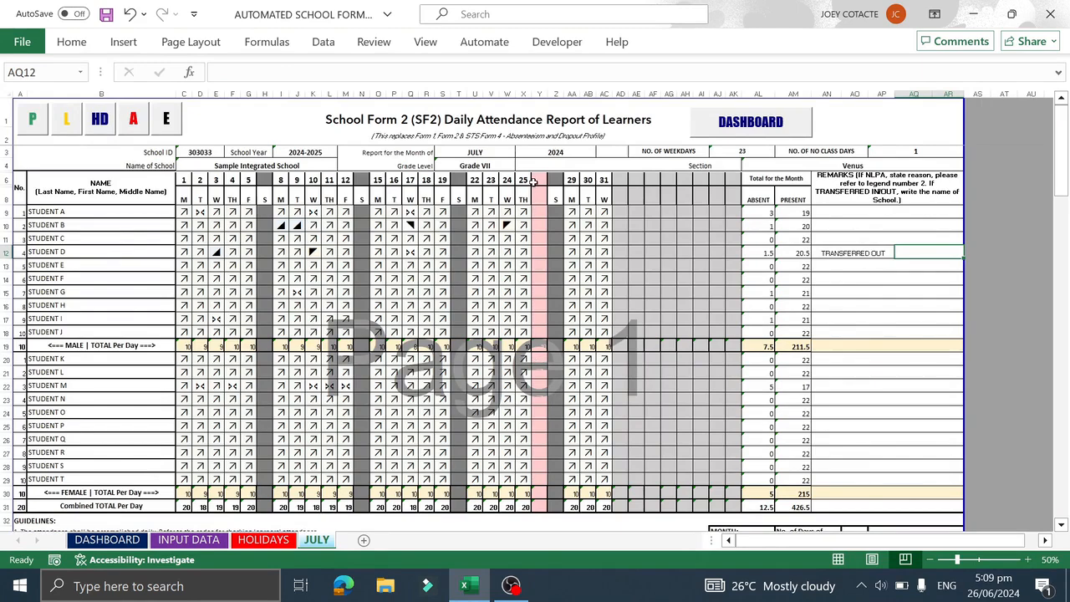
{"action": "left_click", "coordinate": [911, 151]}
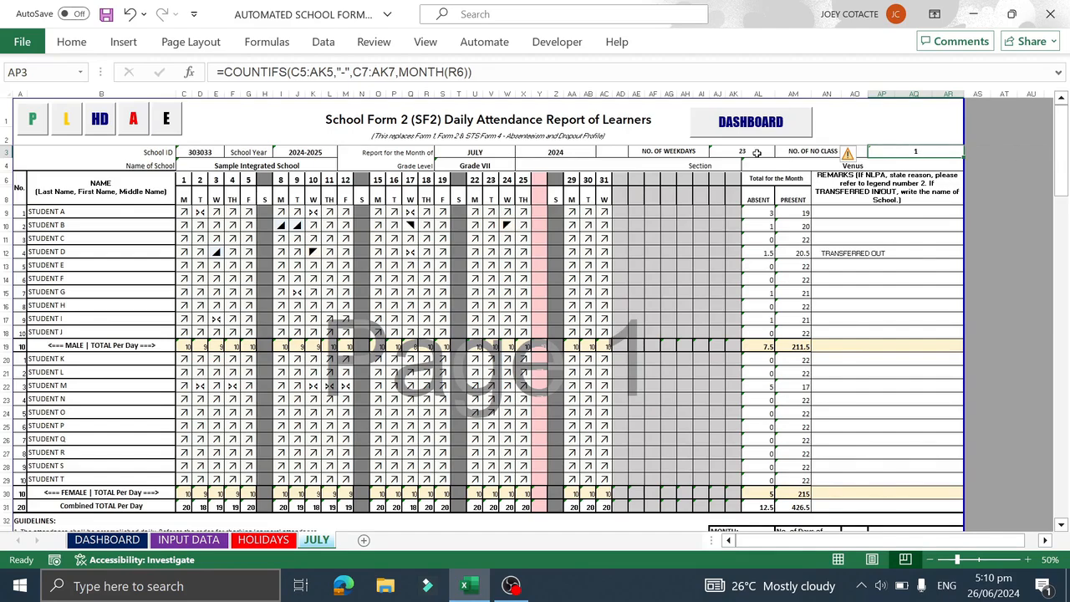
{"action": "scroll", "coordinate": [997, 229], "scroll_direction": "down", "scroll_amount": 8}
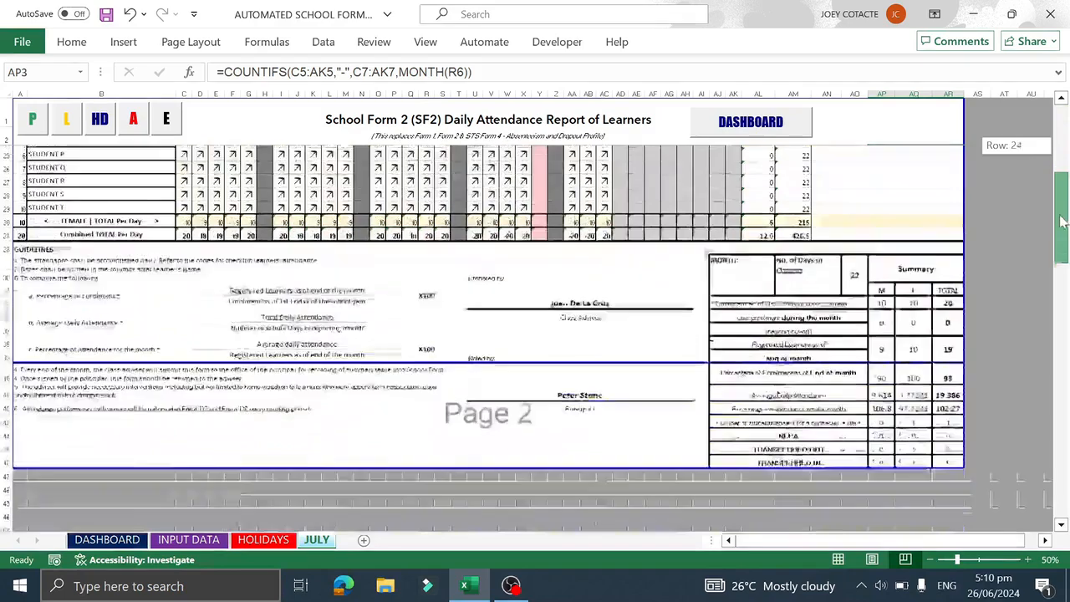
{"action": "left_click", "coordinate": [854, 238]}
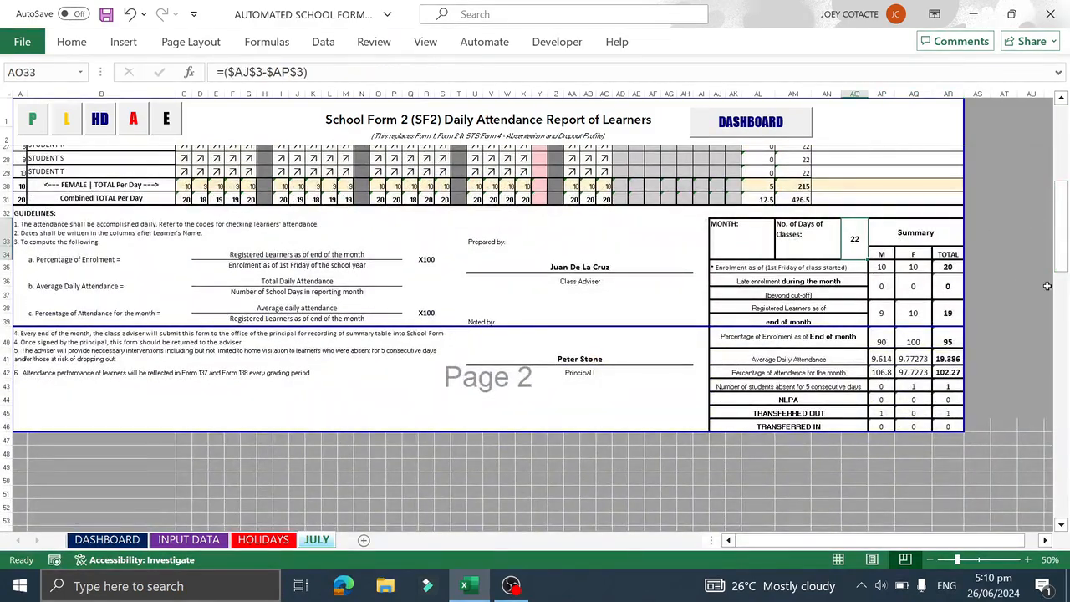
{"action": "left_click_drag", "start_coordinate": [1064, 266], "coordinate": [1064, 256]}
Step: Check the monthly absent and present totals for the first four students in the July report
{"action": "left_click", "coordinate": [769, 211]}
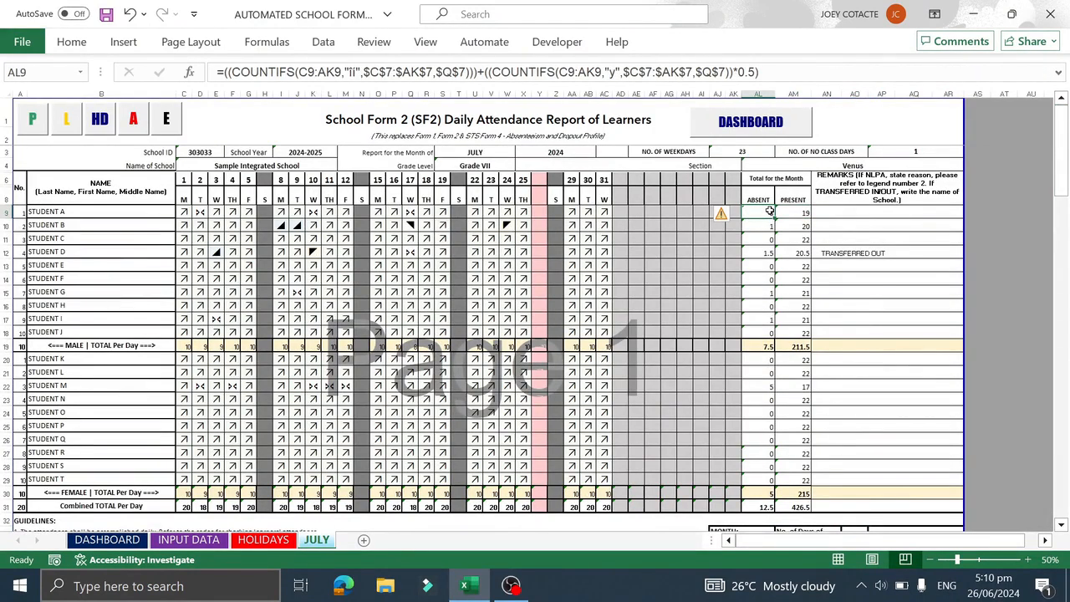
{"action": "key", "text": "Down"}
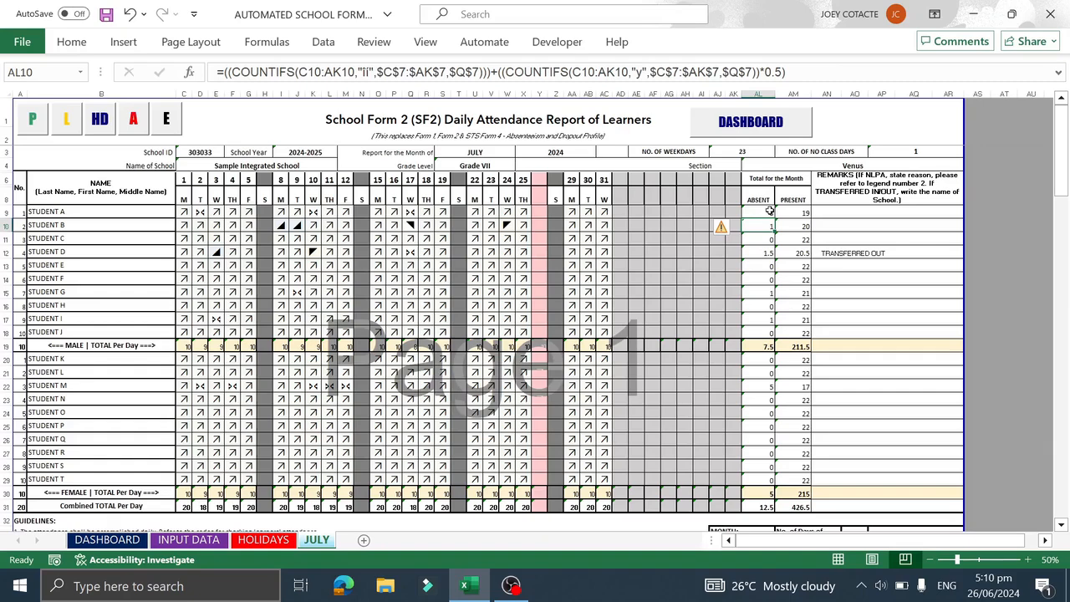
{"action": "key", "text": "Down"}
{"action": "key", "text": "Right"}
{"action": "key", "text": "Down"}
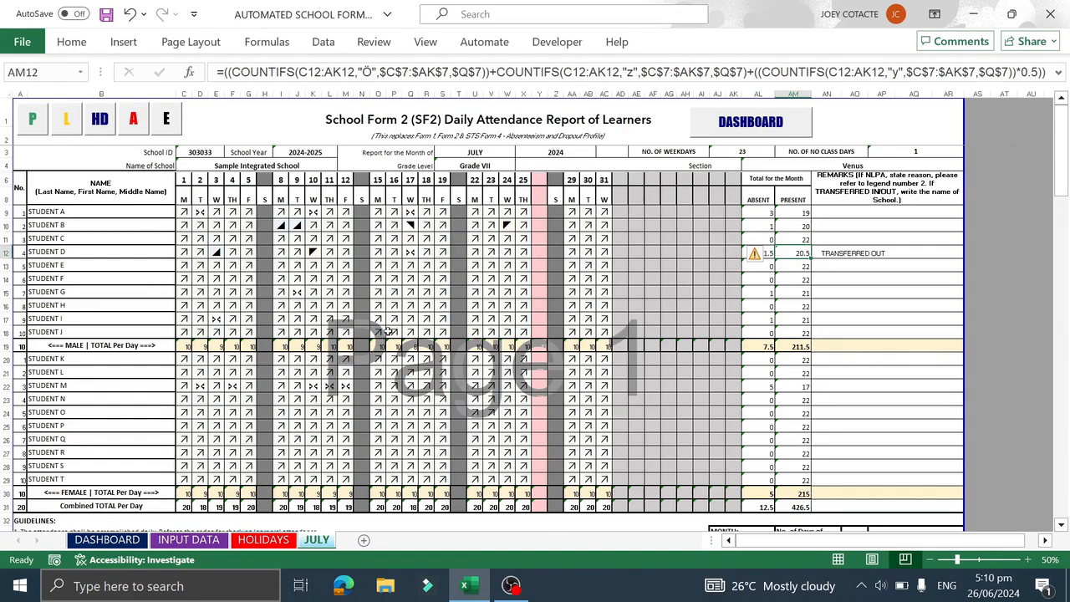
Step: Add a second holiday on the HOLIDAYS sheet, dated 31/07/2024 with the event HOLIDAY
{"action": "left_click", "coordinate": [260, 542]}
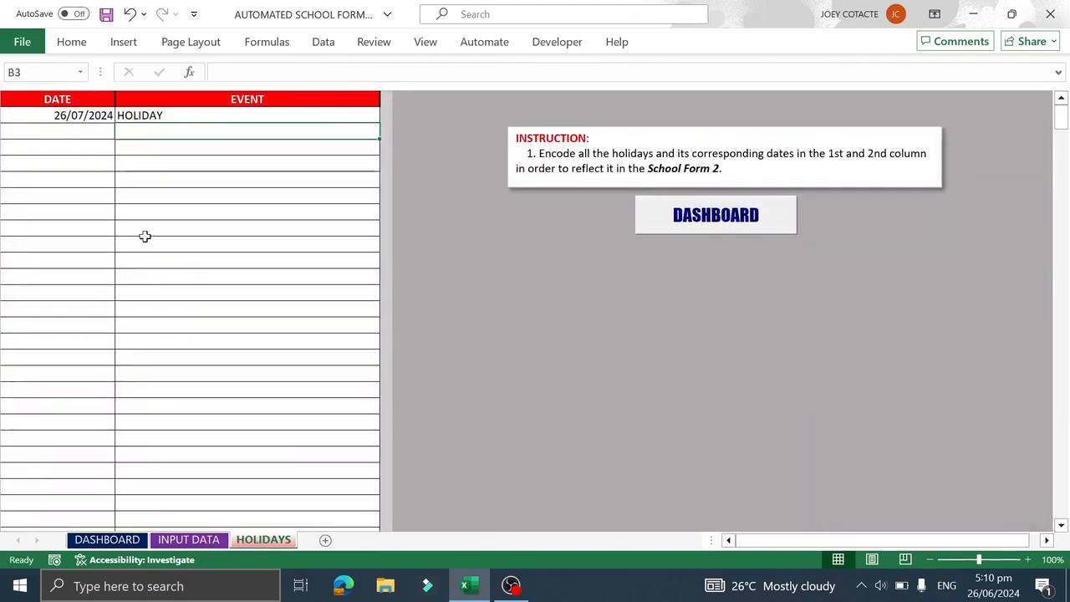
{"action": "left_click", "coordinate": [78, 138]}
{"action": "type", "text": "31/07/"}
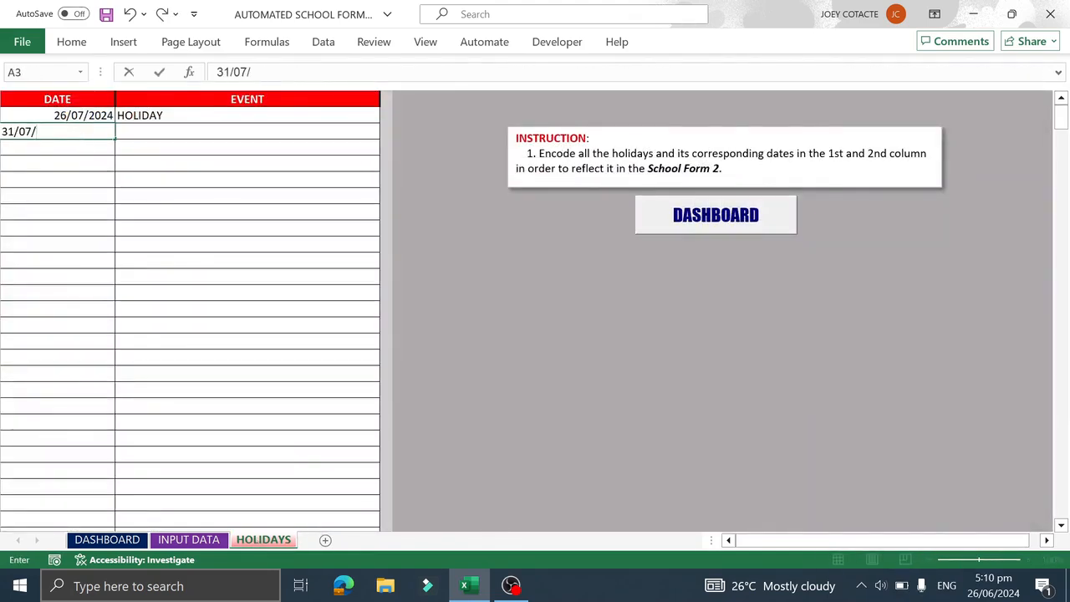
{"action": "type", "text": "2024"}
{"action": "key", "text": "Return"}
{"action": "key", "text": "Up"}
{"action": "key", "text": "Right"}
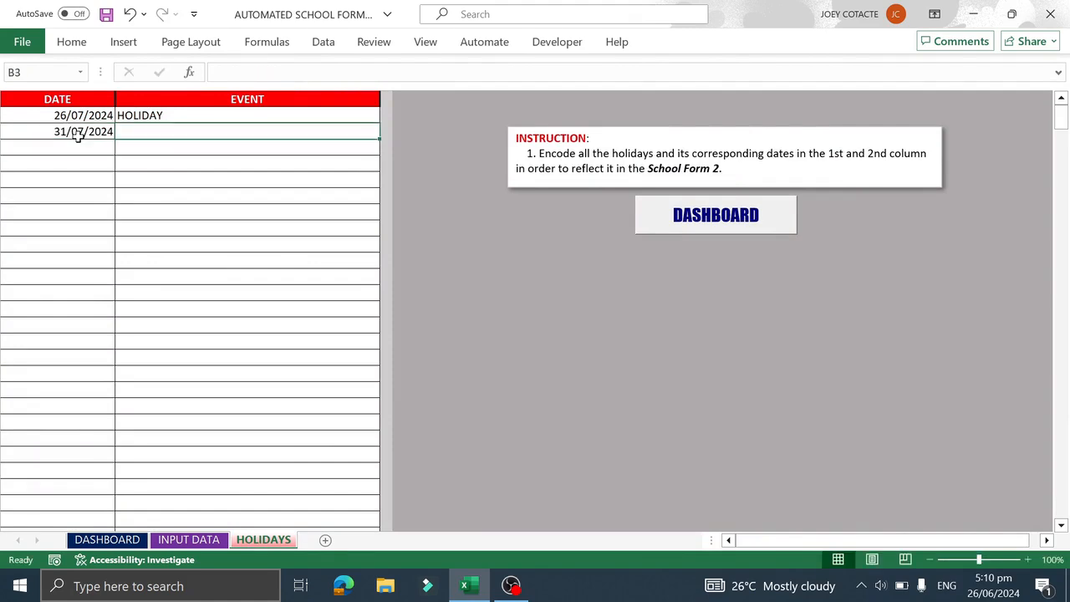
{"action": "type", "text": "HOLIDAY"}
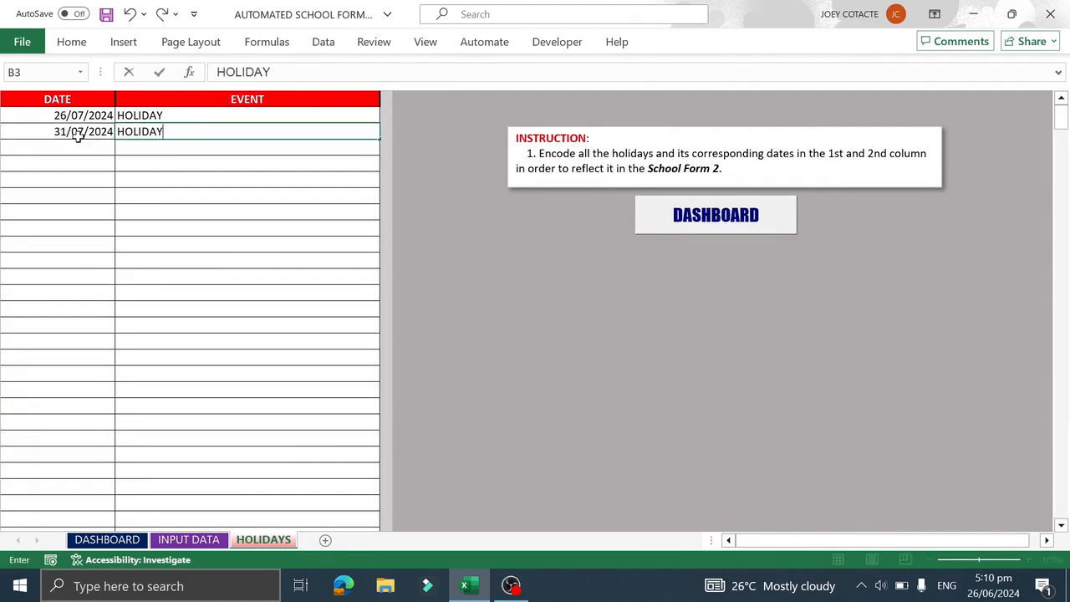
Step: Reopen the July report through the dashboard and check its holiday columns and number of no-class days
{"action": "left_click", "coordinate": [107, 539]}
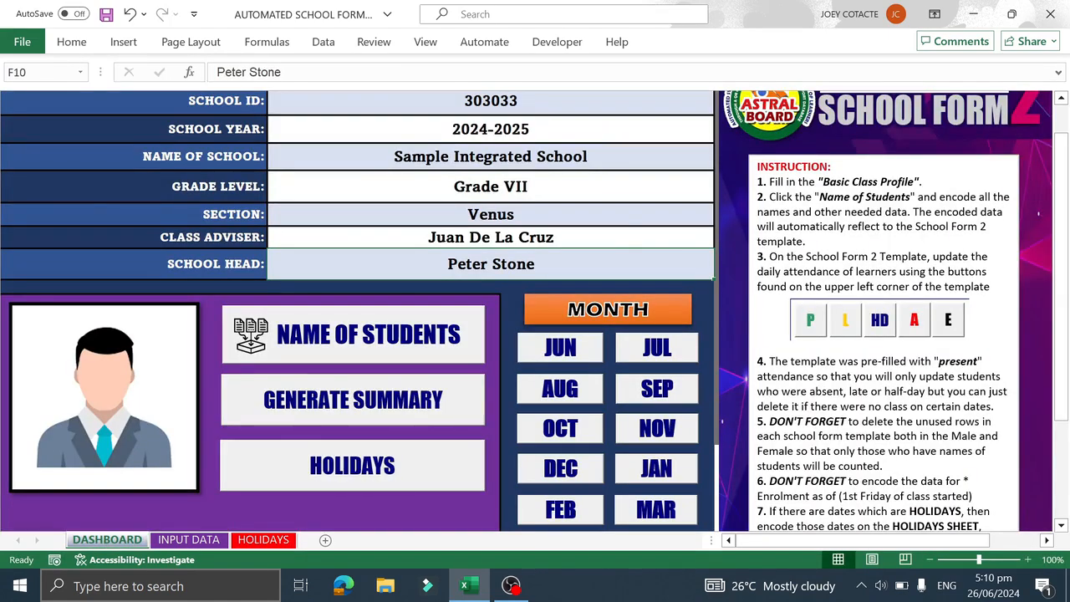
{"action": "left_click", "coordinate": [662, 351]}
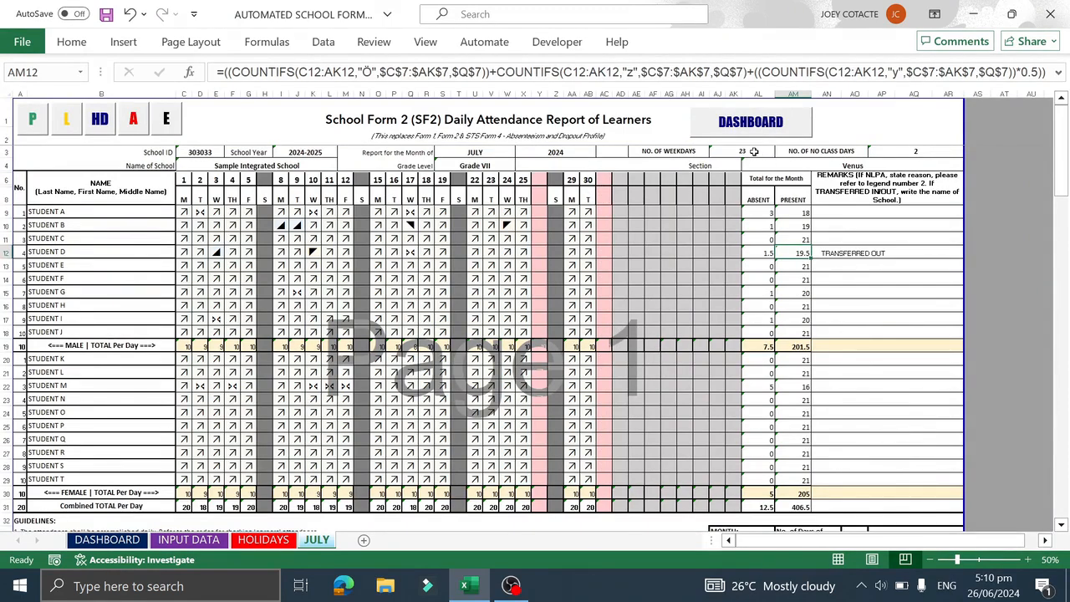
{"action": "mouse_move", "coordinate": [1064, 143]}
{"action": "left_mouse_down"}
{"action": "mouse_move", "coordinate": [1067, 234]}
{"action": "mouse_move", "coordinate": [1064, 159]}
{"action": "left_mouse_up"}
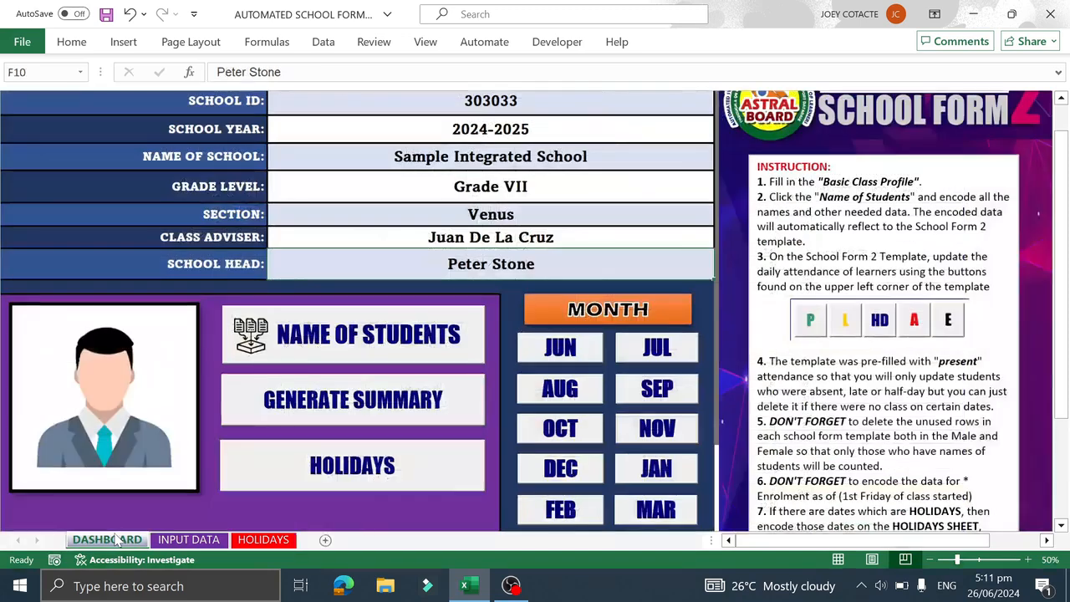
Step: Go back to the dashboard and look over its month choices and the holiday instructions
{"action": "left_click", "coordinate": [107, 540]}
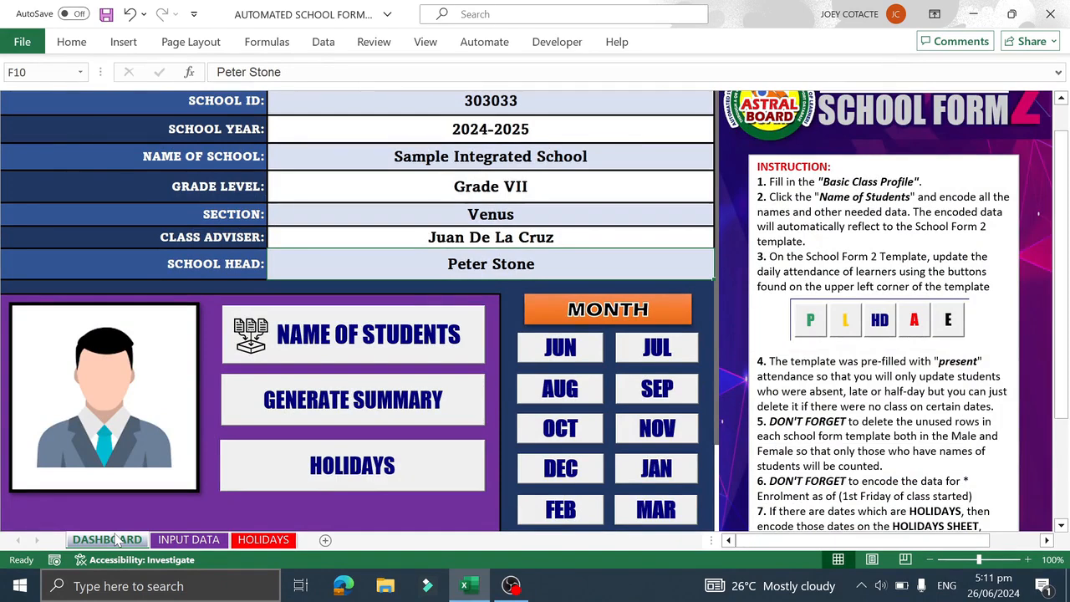
{"action": "left_click_drag", "start_coordinate": [1067, 301], "coordinate": [1066, 366]}
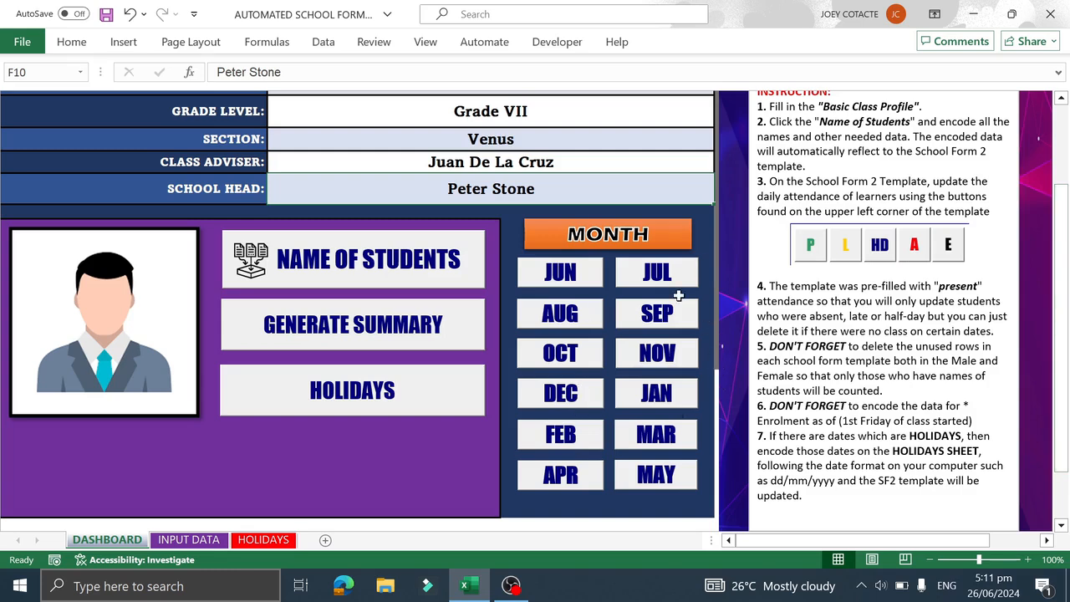
{"action": "left_click", "coordinate": [590, 282]}
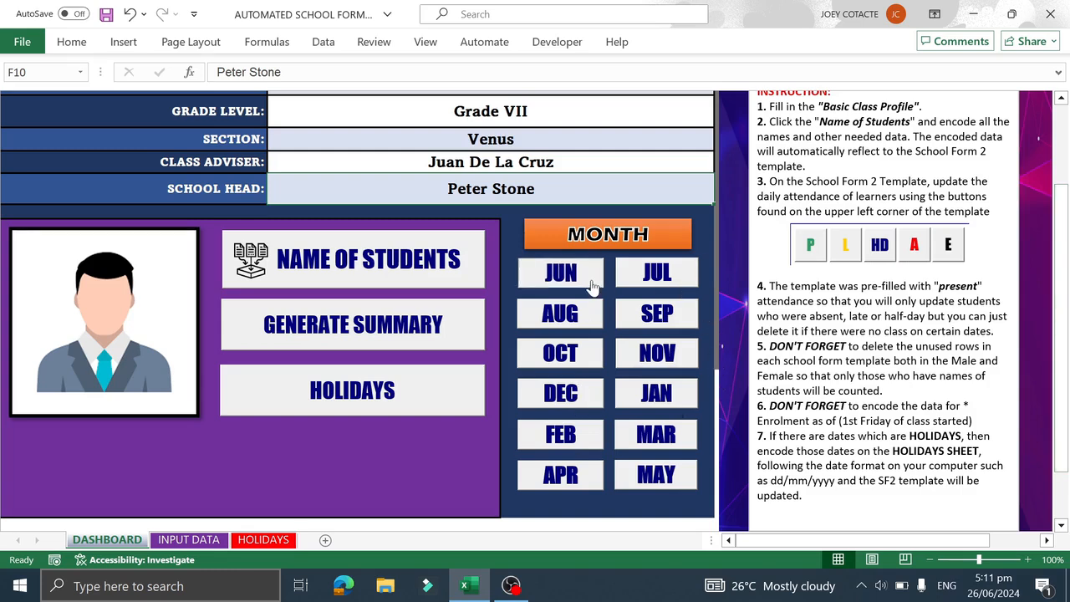
{"action": "left_click", "coordinate": [132, 540]}
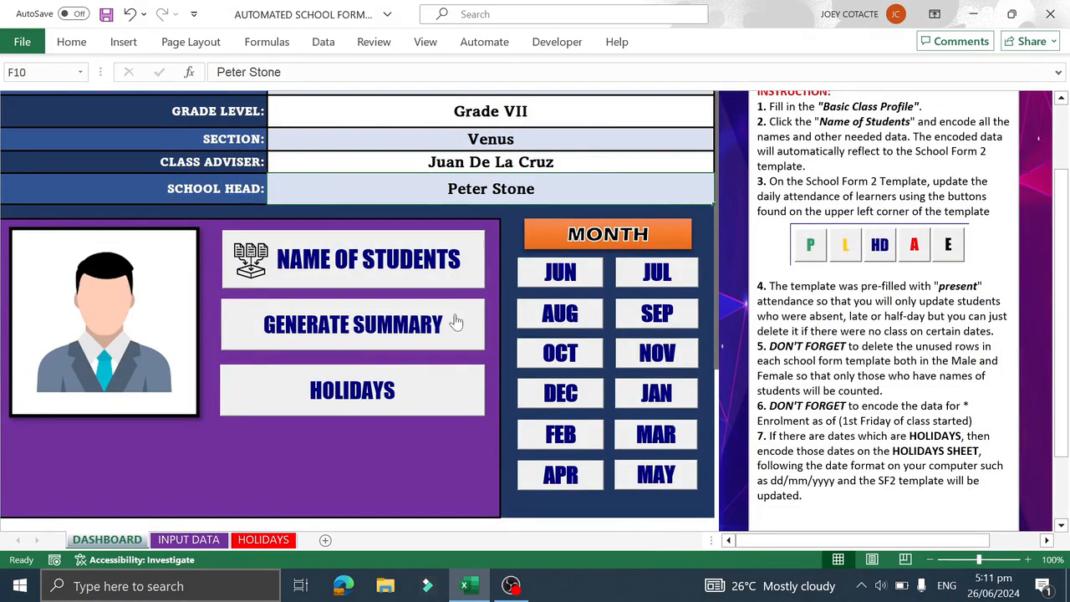
Step: Generate the summary attendance report and check July's class days and STUDENT A's present and absent days for that month
{"action": "left_click", "coordinate": [396, 331]}
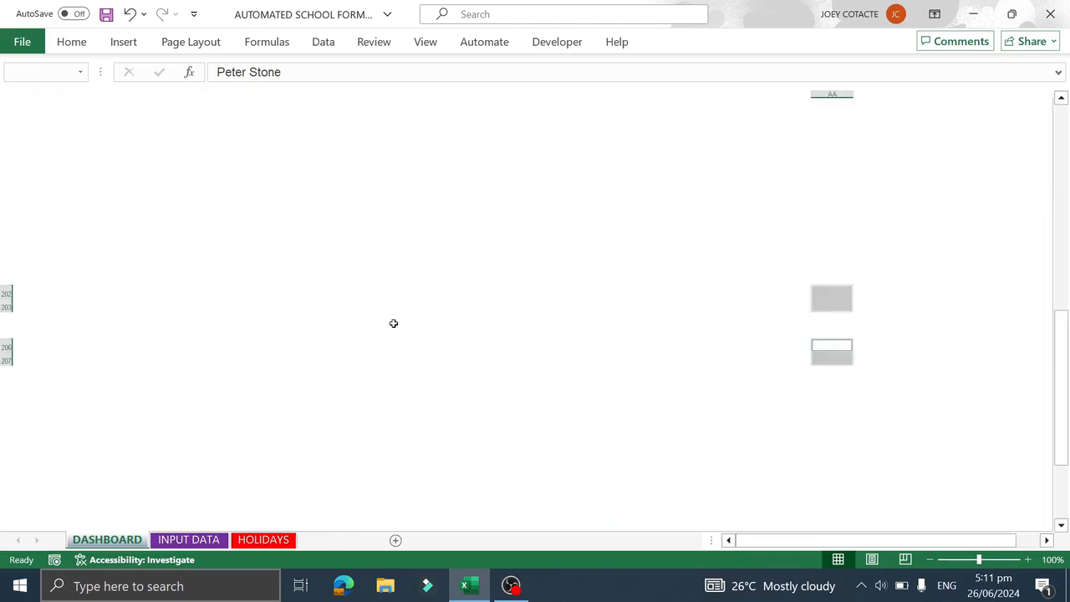
{"action": "left_click_drag", "start_coordinate": [1062, 489], "coordinate": [1062, 125]}
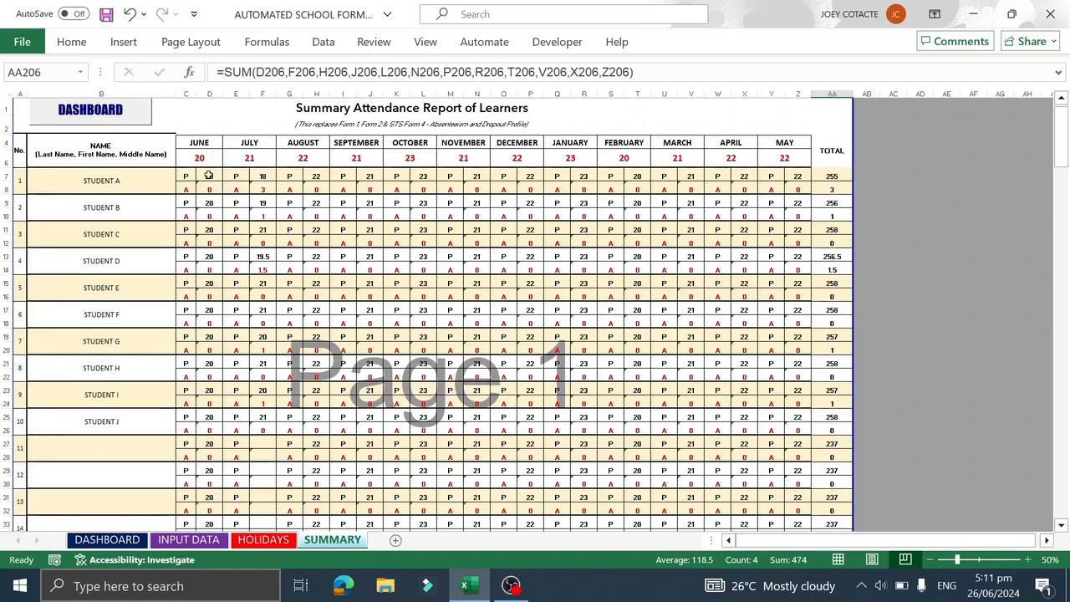
{"action": "left_click", "coordinate": [254, 177]}
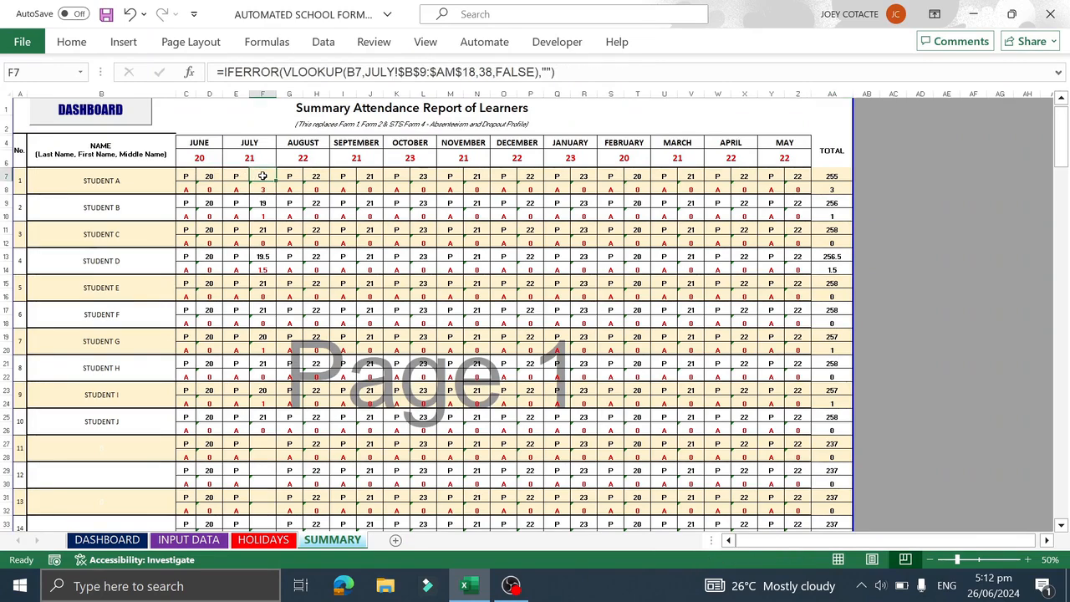
{"action": "key", "text": "Down"}
{"action": "key", "text": "Up"}
{"action": "key", "text": "Up"}
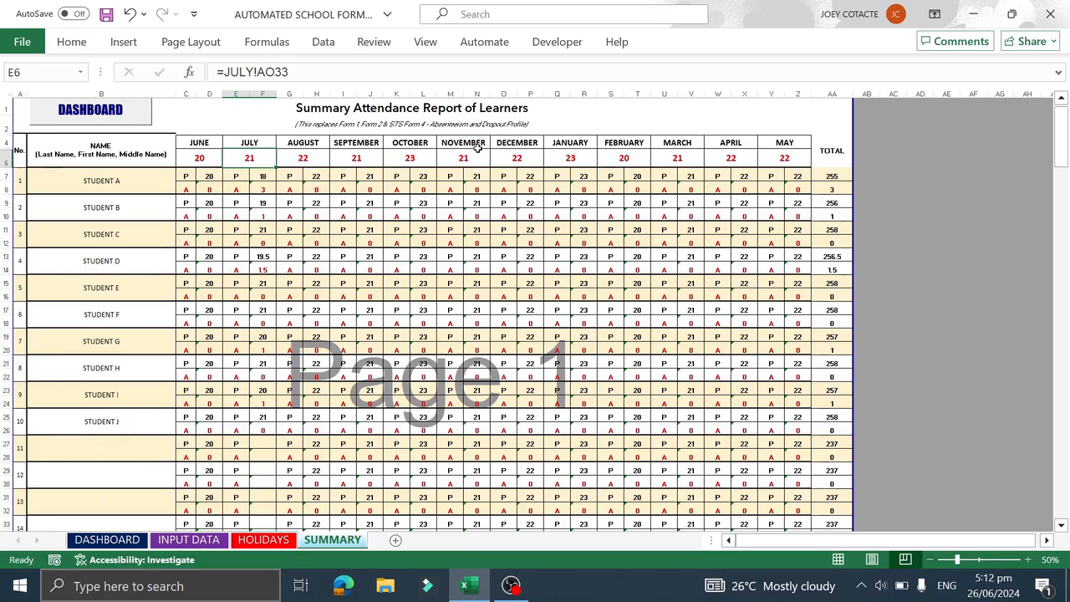
{"action": "key", "text": "Right"}
{"action": "key", "text": "Down"}
{"action": "key", "text": "Left"}
{"action": "key", "text": "Down"}
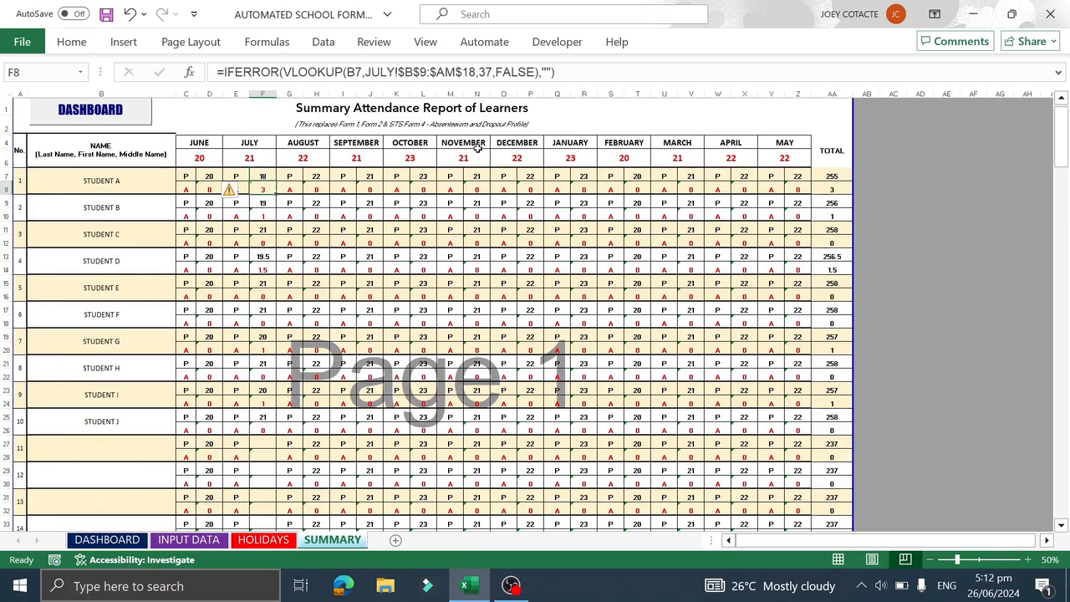
{"action": "key", "text": "Up"}
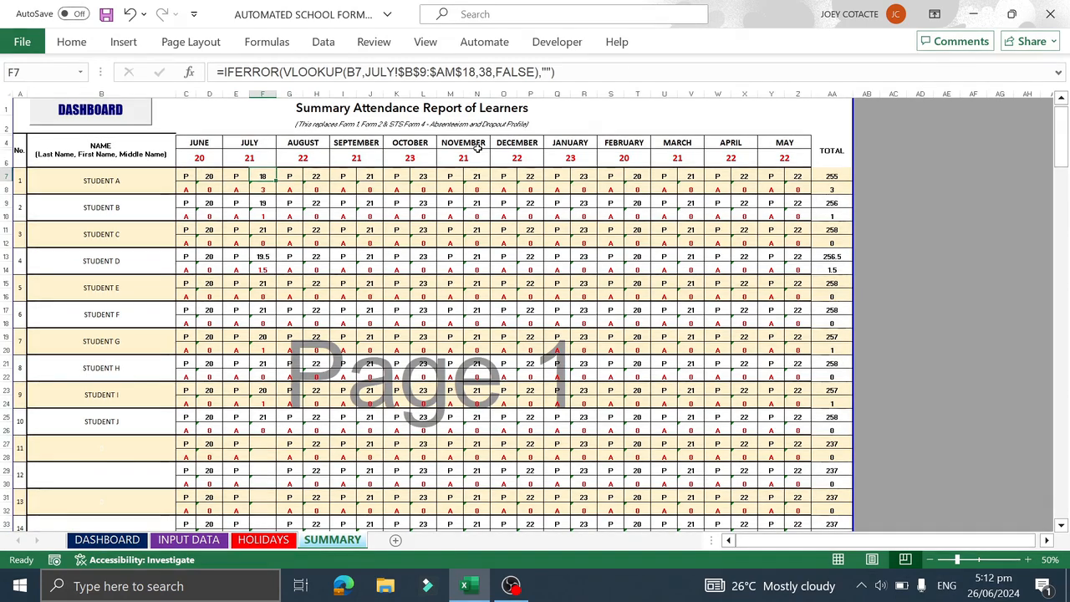
Step: Examine STUDENT A's present days from August through December and the overall present and absent totals
{"action": "key", "text": "Right"}
{"action": "key", "text": "Right"}
{"action": "key", "text": "Right"}
{"action": "key", "text": "Right"}
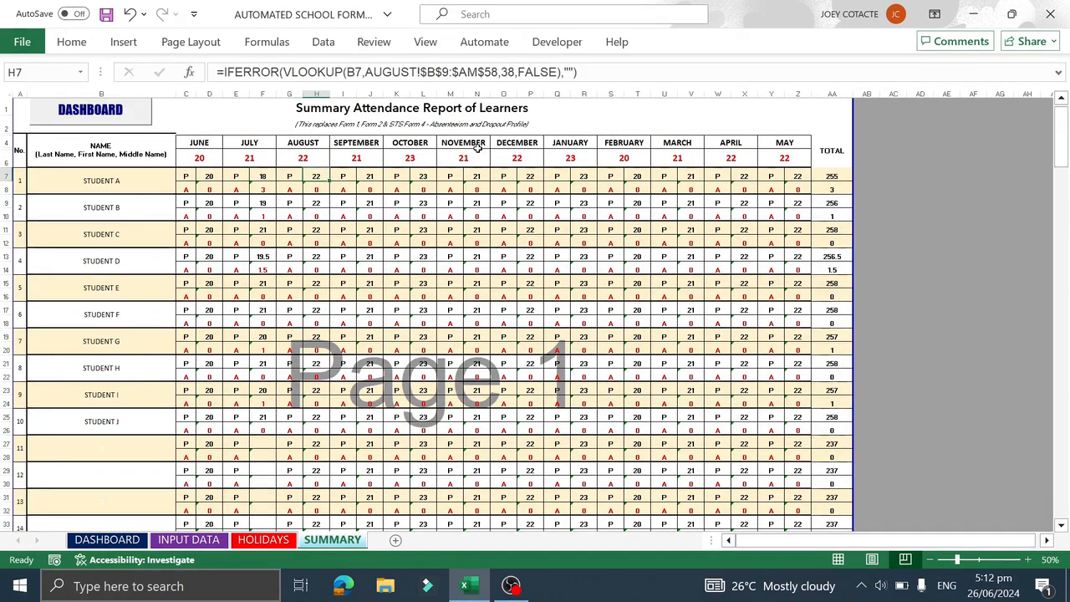
{"action": "key", "text": "Right"}
{"action": "key", "text": "Right"}
{"action": "key", "text": "Right"}
{"action": "key", "text": "Right"}
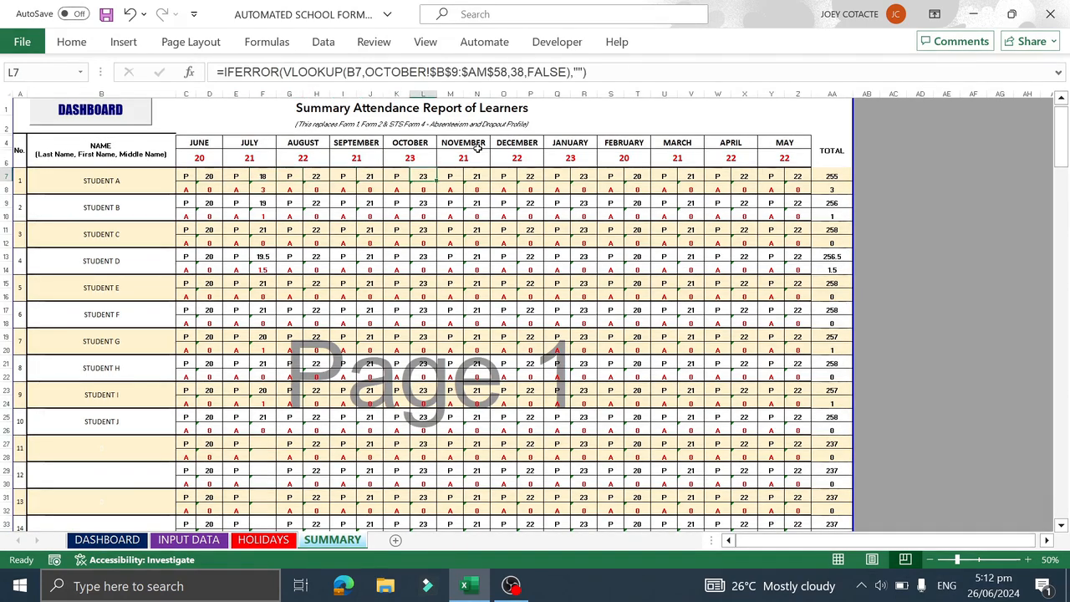
{"action": "key", "text": "Right"}
{"action": "key", "text": "Right"}
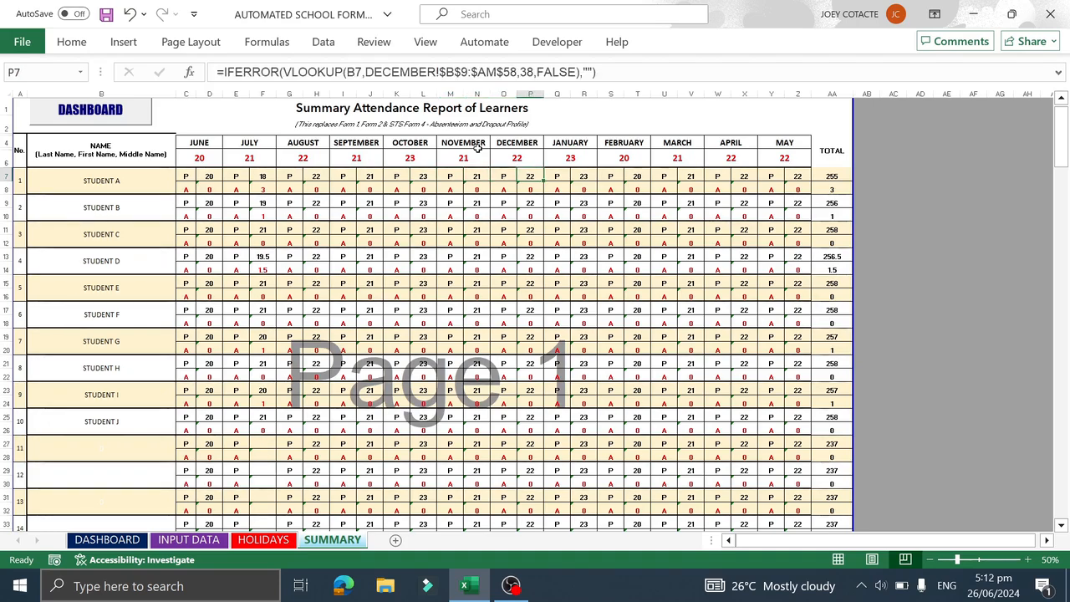
{"action": "left_click", "coordinate": [832, 176]}
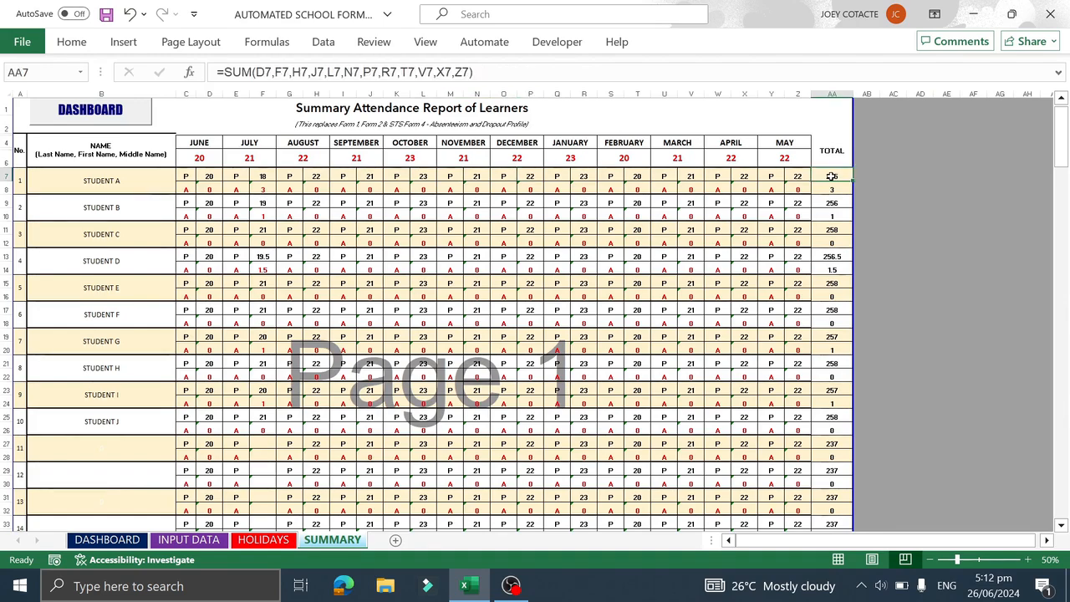
{"action": "key", "text": "Down"}
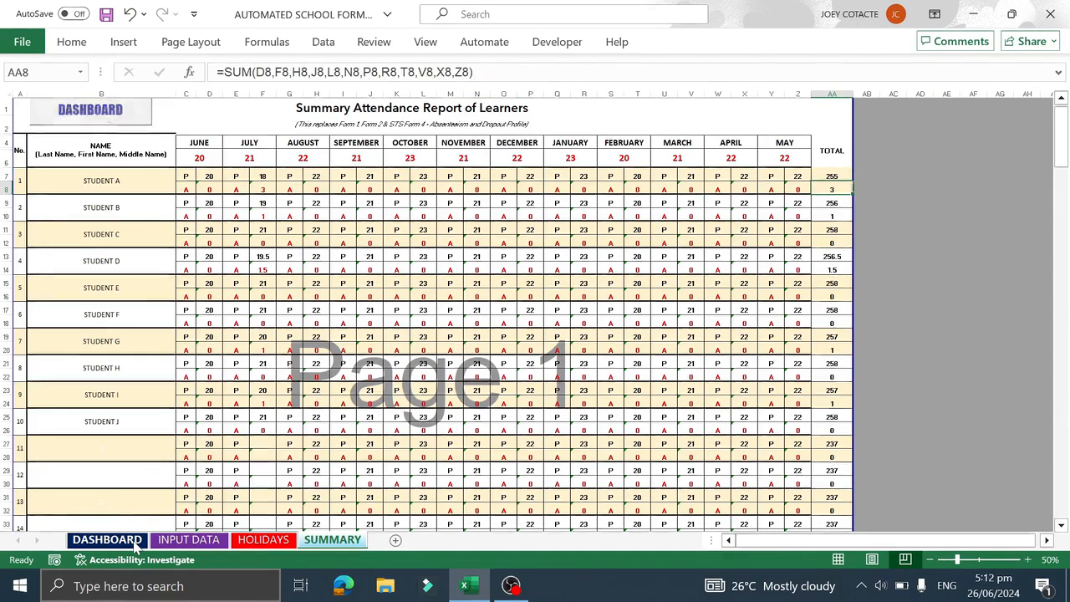
Step: Return to the dashboard and look over the basic class profile, month choices and instructions
{"action": "left_click", "coordinate": [107, 539]}
{"action": "left_click_drag", "start_coordinate": [1067, 269], "coordinate": [1066, 194]}
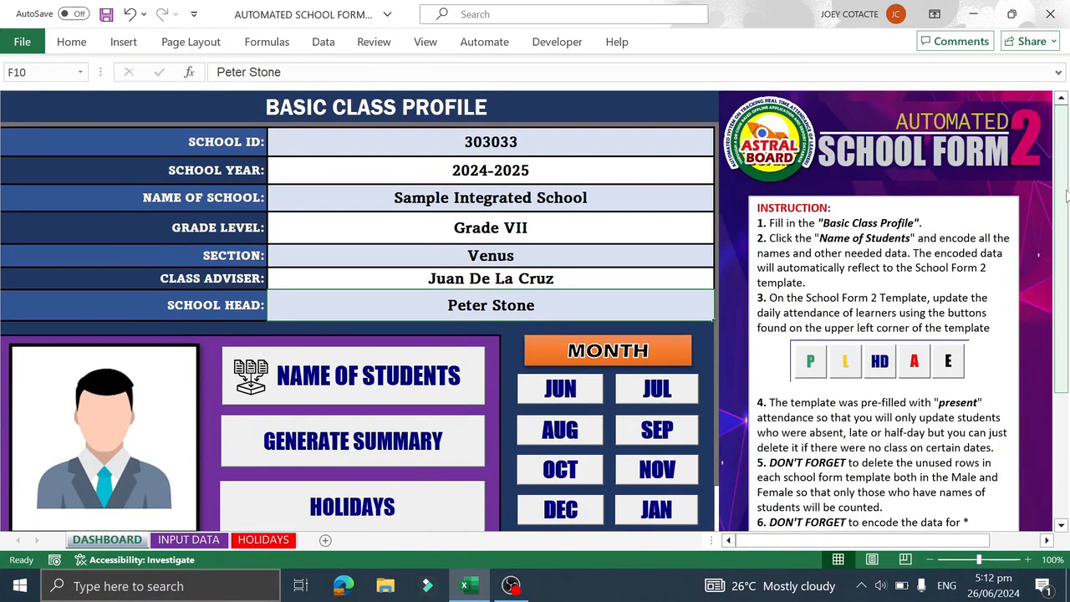
{"action": "left_click_drag", "start_coordinate": [1067, 195], "coordinate": [1067, 208]}
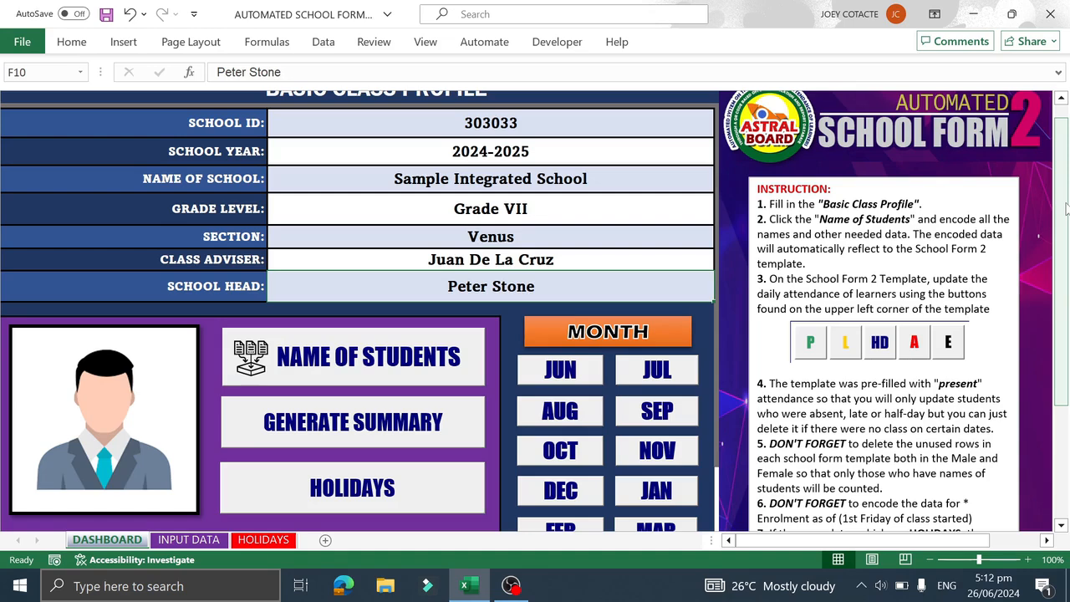
{"action": "left_click_drag", "start_coordinate": [1067, 207], "coordinate": [1066, 186]}
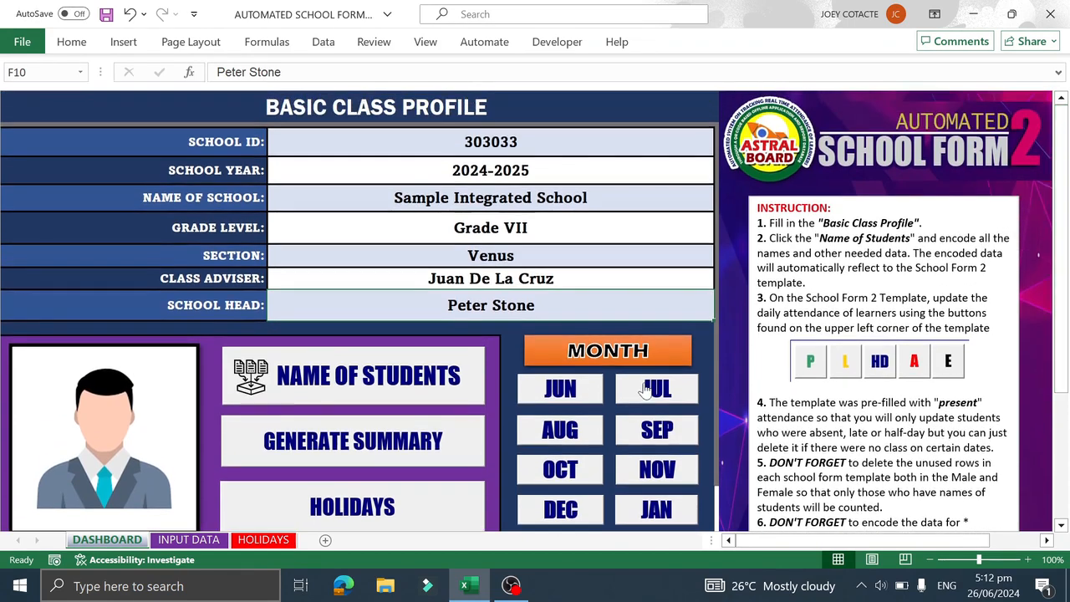